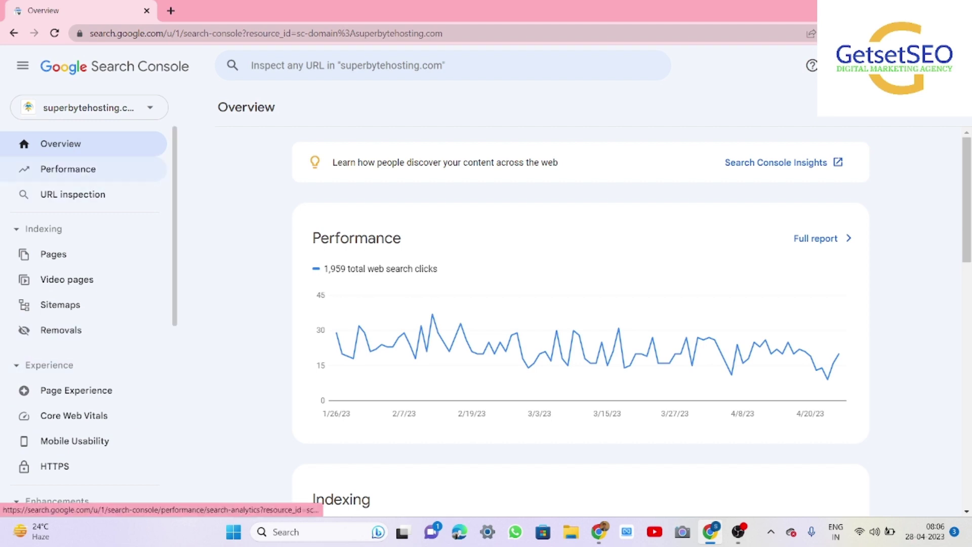
Open the Performance report and review the clicks and impressions chart and the list of search queries
click(68, 169)
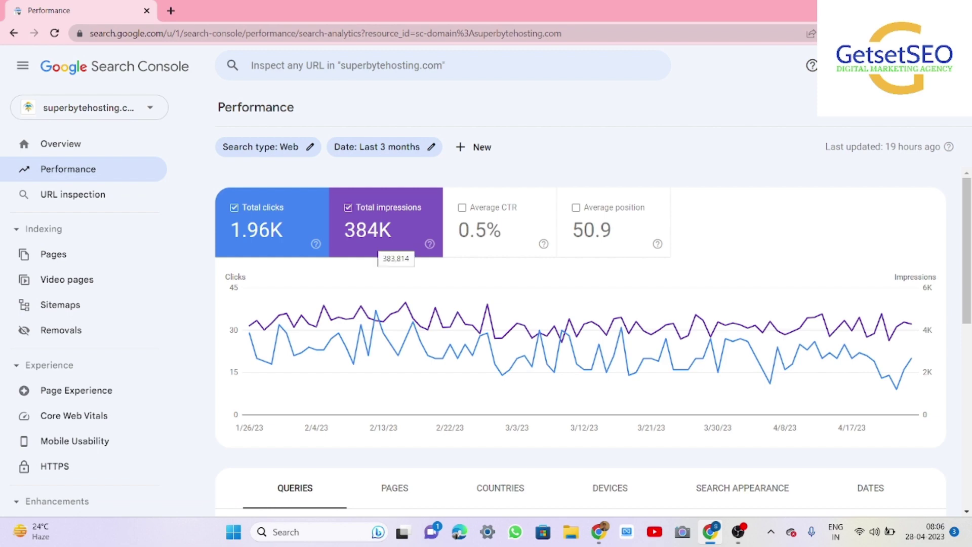
scroll(581, 329, down, 8)
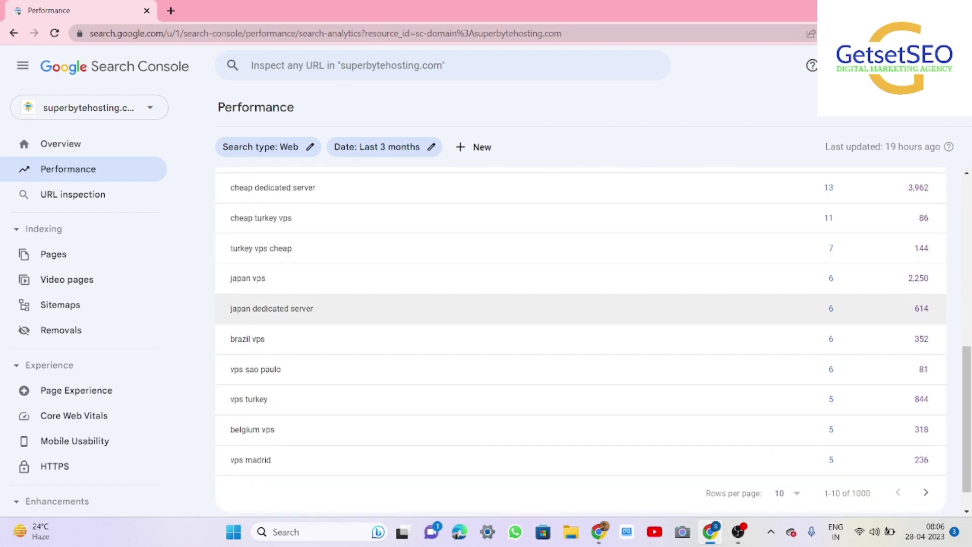
scroll(384, 304, up, 8)
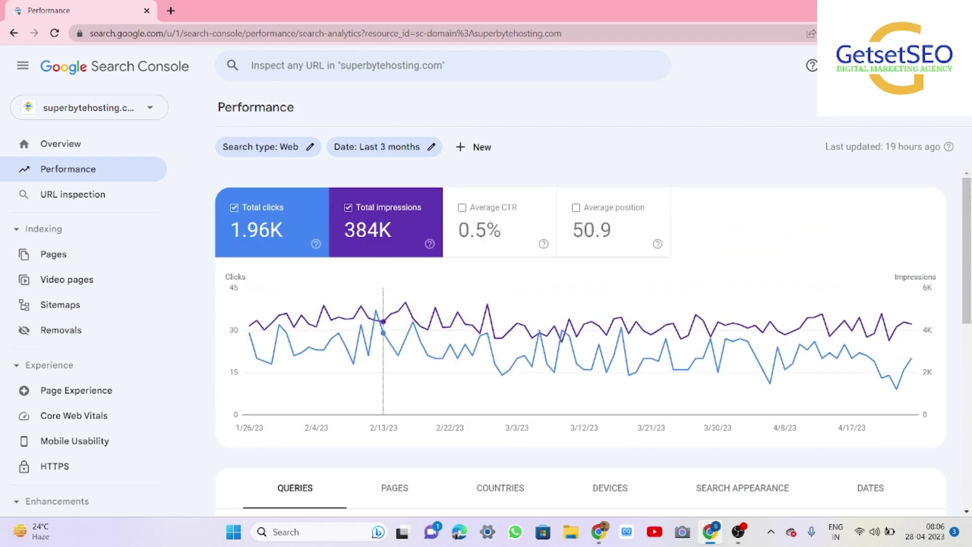
Review the performance data broken down by countries, devices, search appearance and dates
scroll(383, 283, down, 4)
click(500, 329)
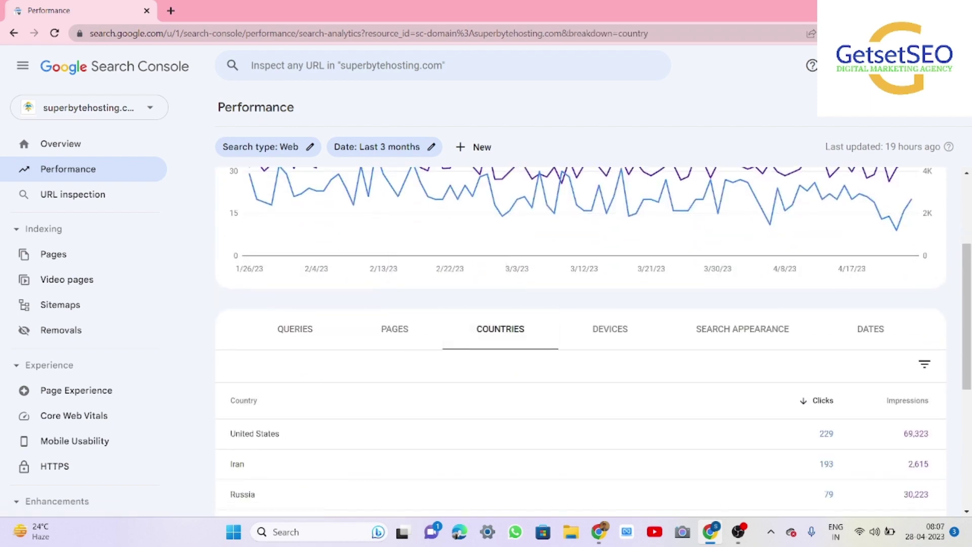
click(610, 329)
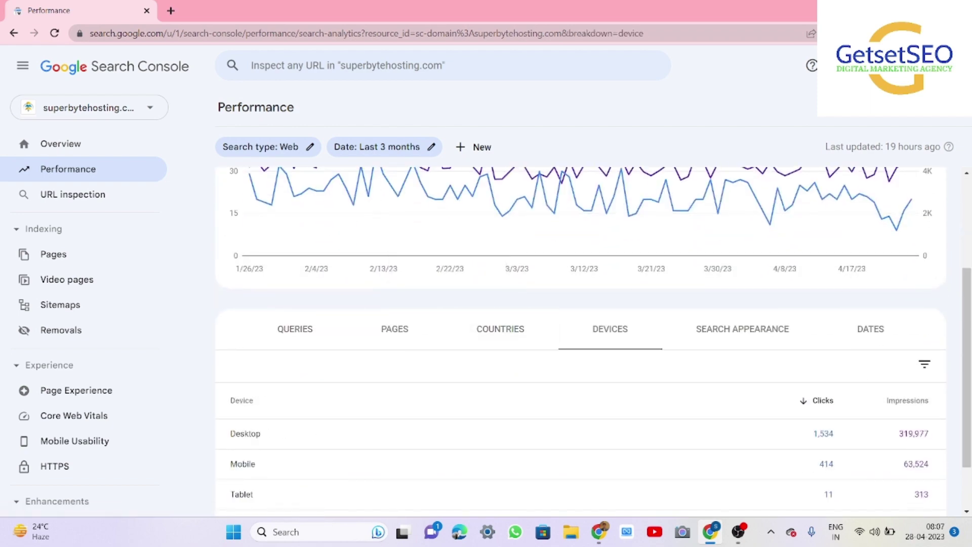
click(742, 329)
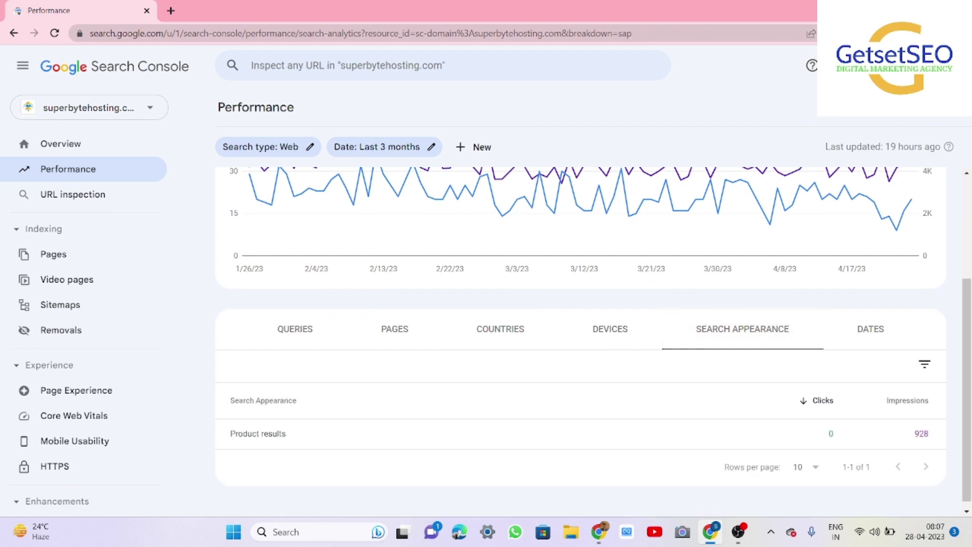
click(871, 329)
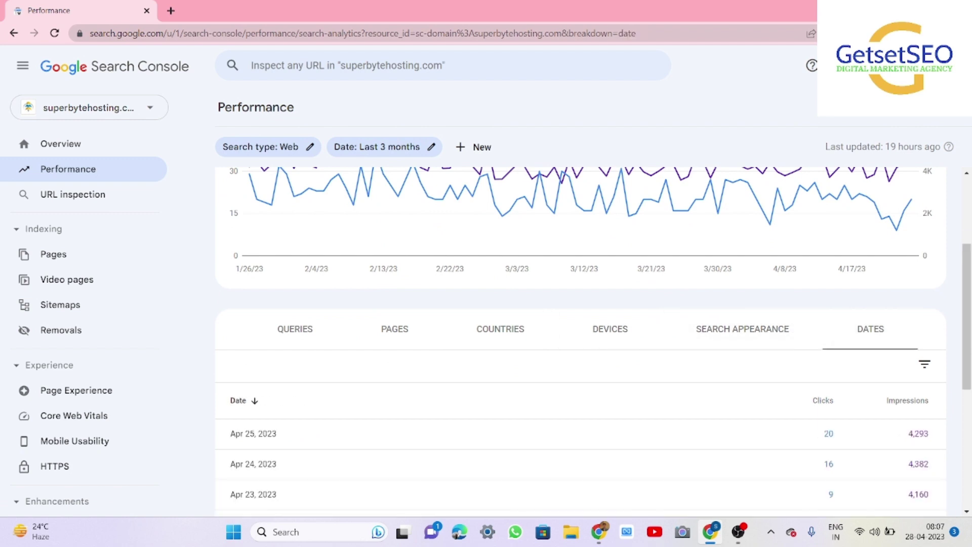
scroll(580, 364, down, 5)
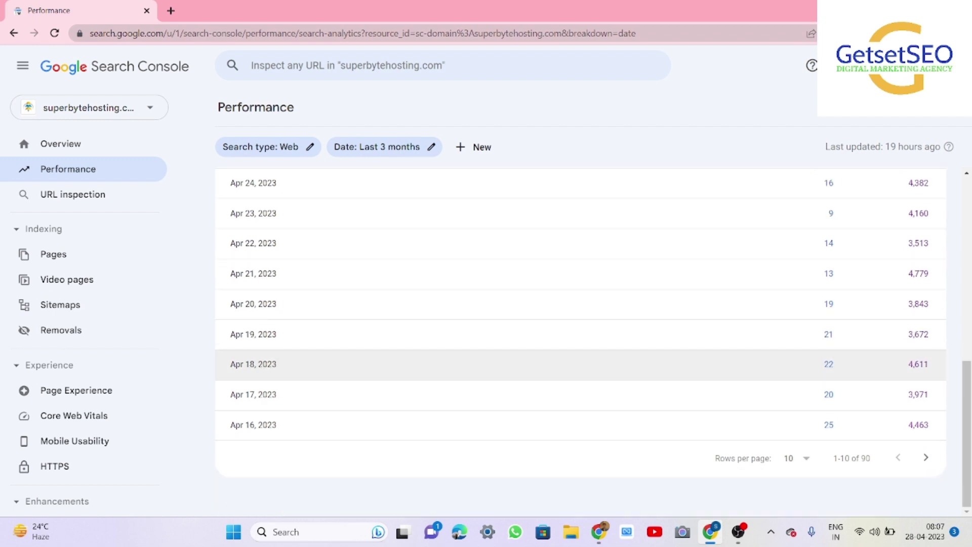
scroll(581, 364, up, 5)
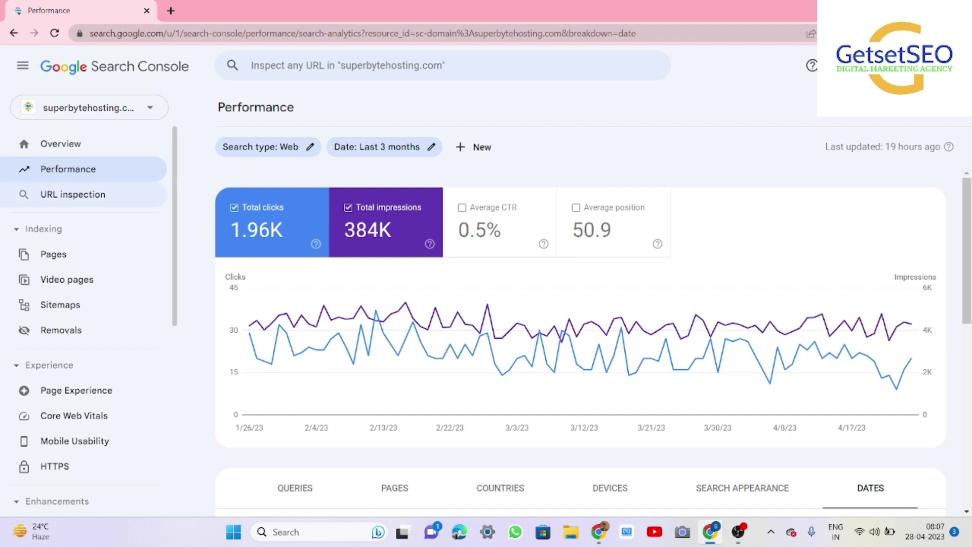
Look at the suggested URLs offered for URL inspection and dismiss the list
click(72, 194)
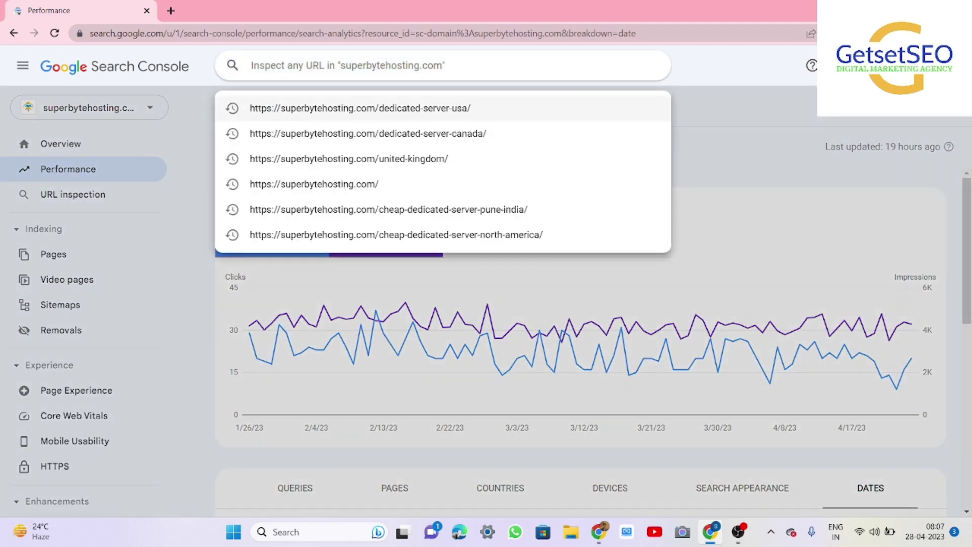
key(Escape)
scroll(83, 212, down, 1)
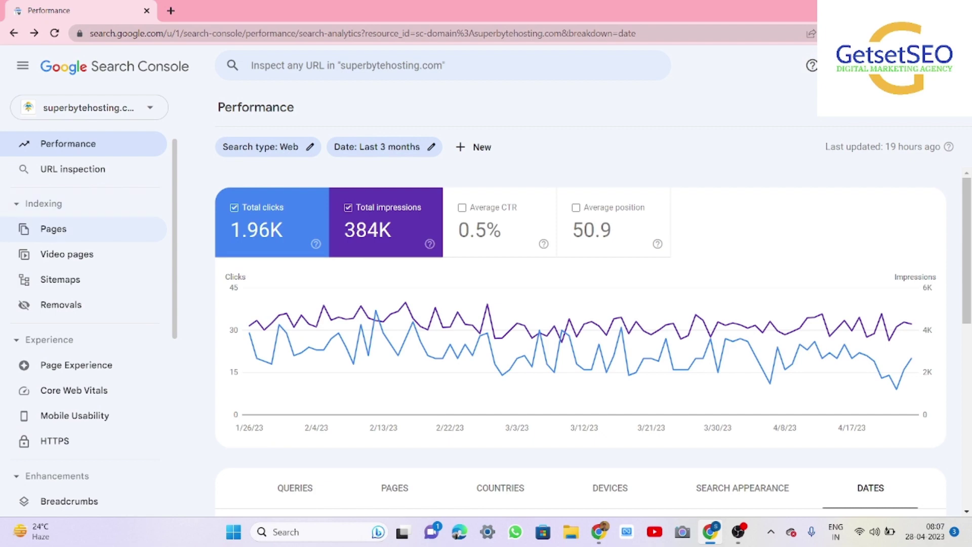
Open the Page indexing report and examine the indexed pages chart and the reasons why pages aren't indexed
click(53, 228)
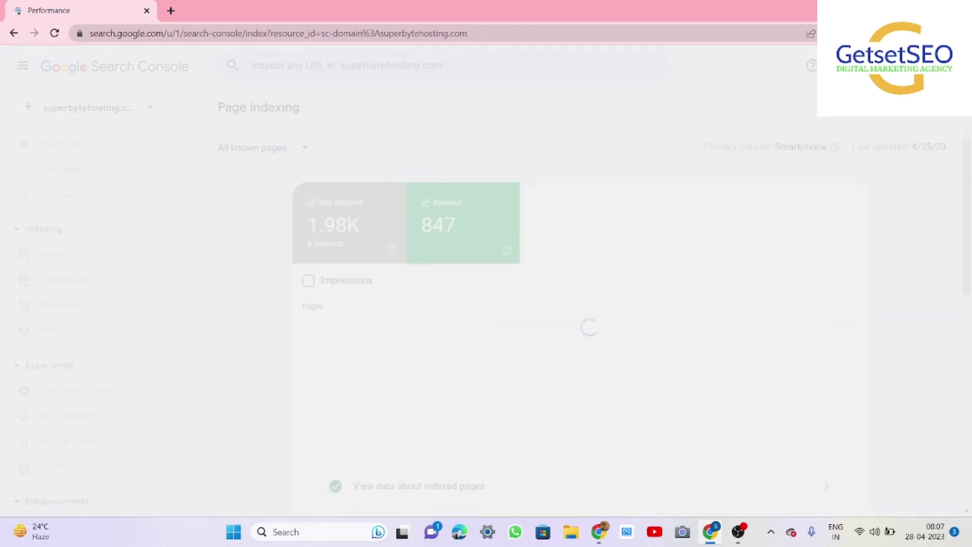
scroll(580, 321, down, 2)
scroll(580, 321, up, 1)
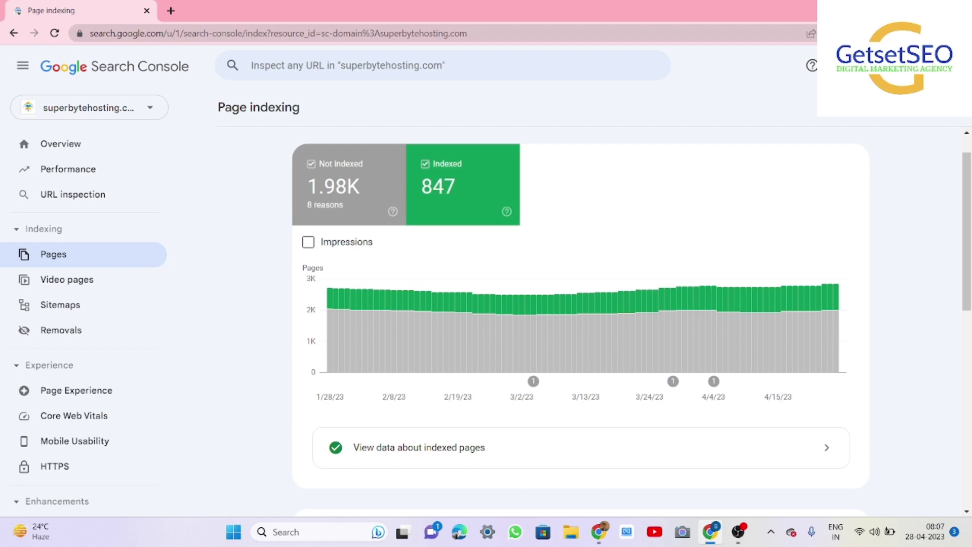
scroll(580, 320, down, 5)
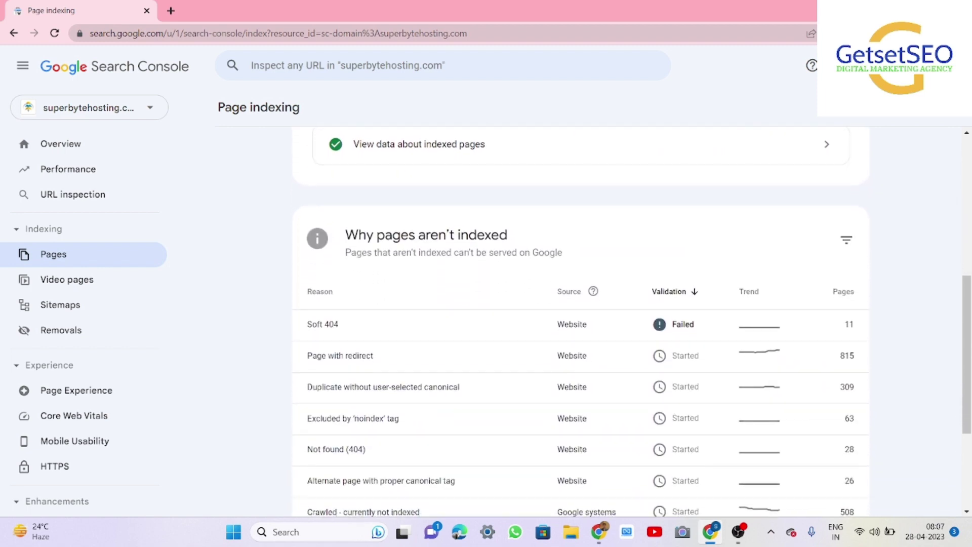
scroll(324, 212, down, 2)
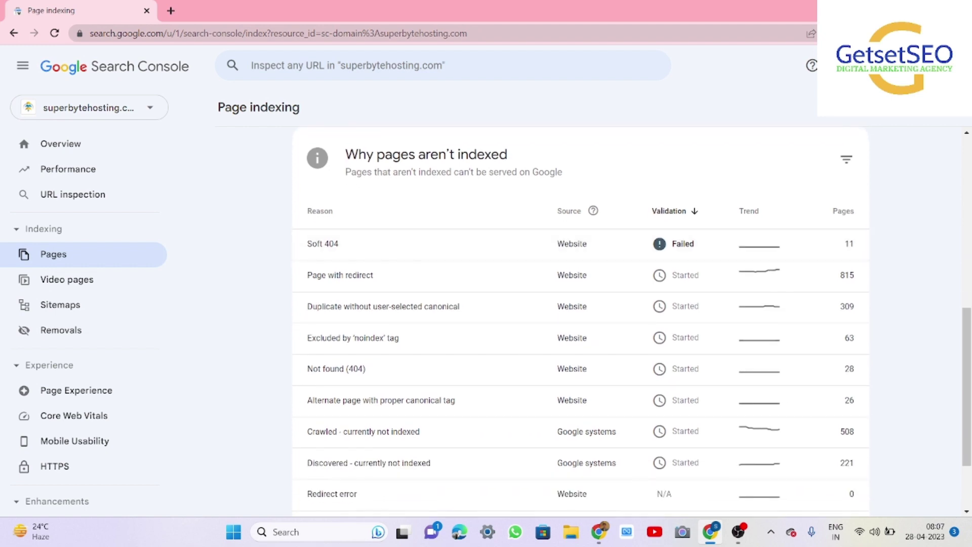
scroll(580, 324, down, 2)
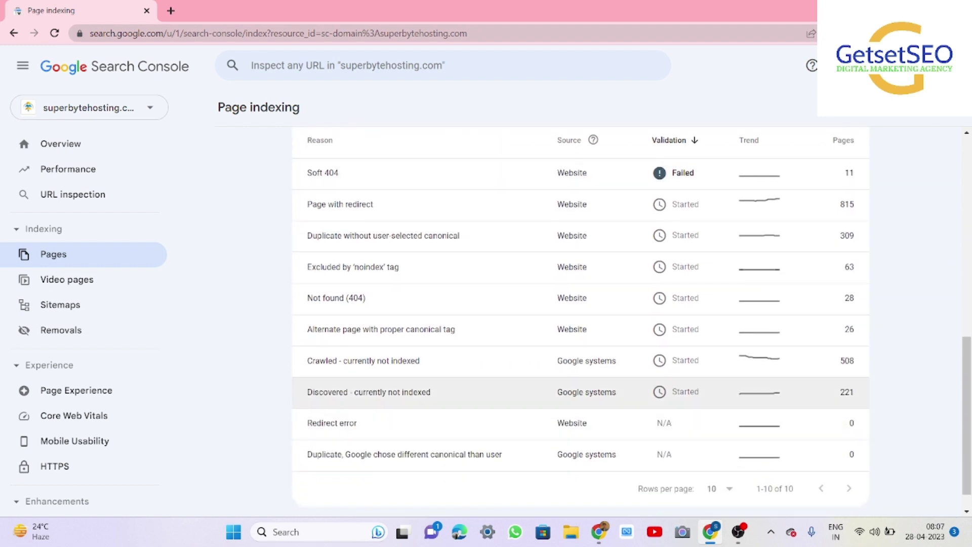
scroll(580, 391, up, 1)
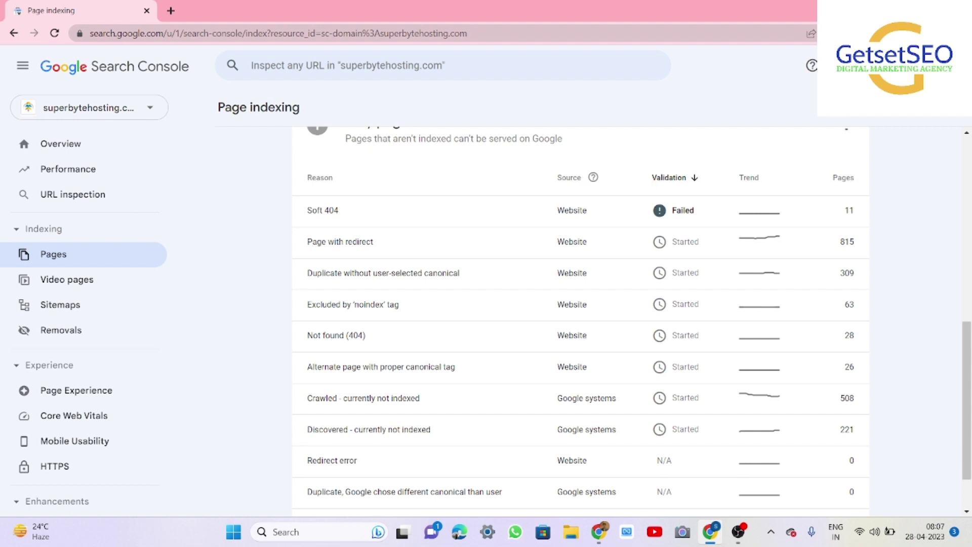
scroll(580, 319, down, 1)
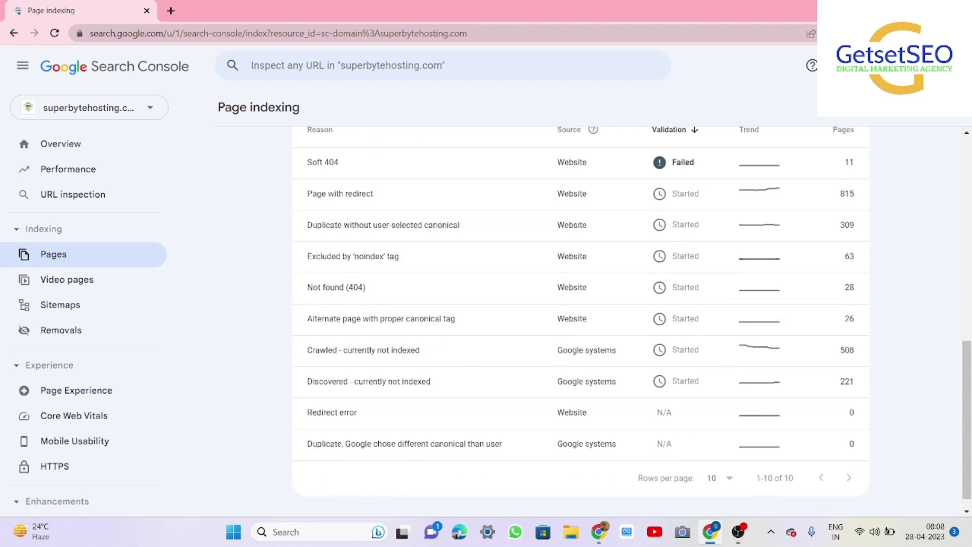
View the submitted sitemaps and the Page Experience report for mobile and desktop
click(60, 304)
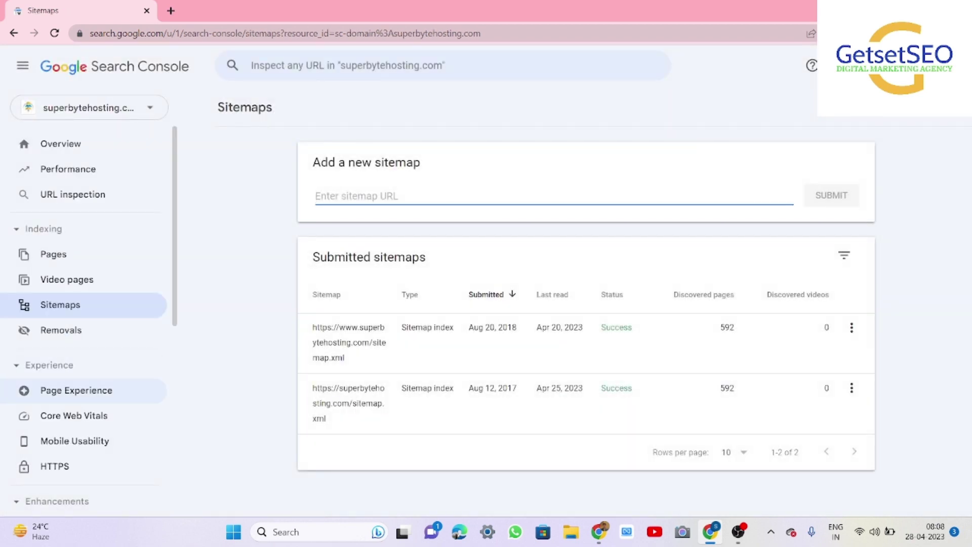
click(76, 390)
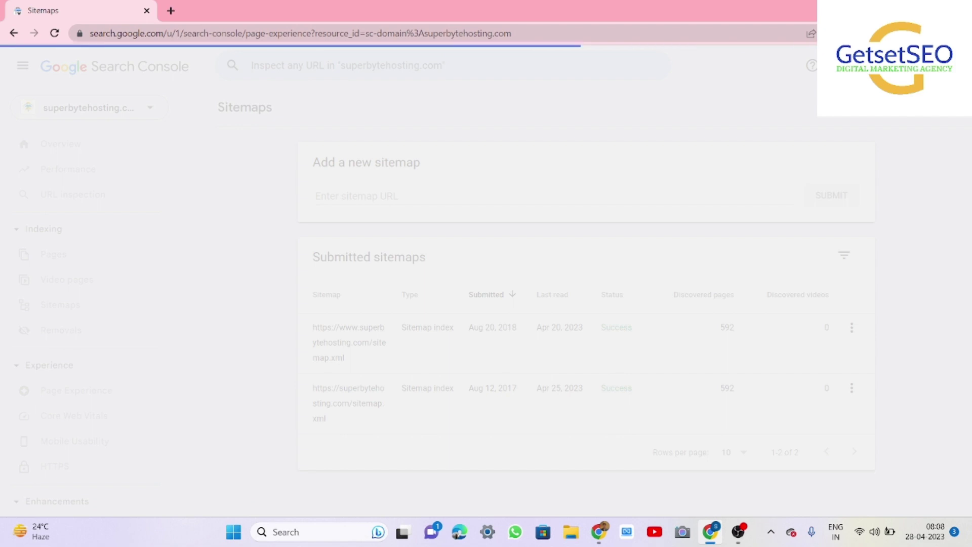
scroll(580, 339, down, 3)
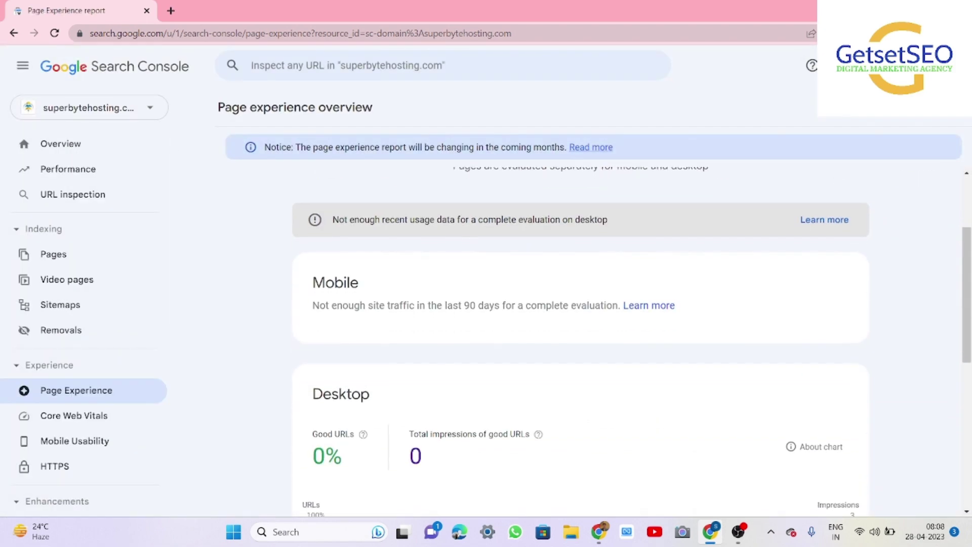
Open the Links report and look over the site's external and internal links
scroll(76, 438, down, 4)
scroll(76, 243, down, 4)
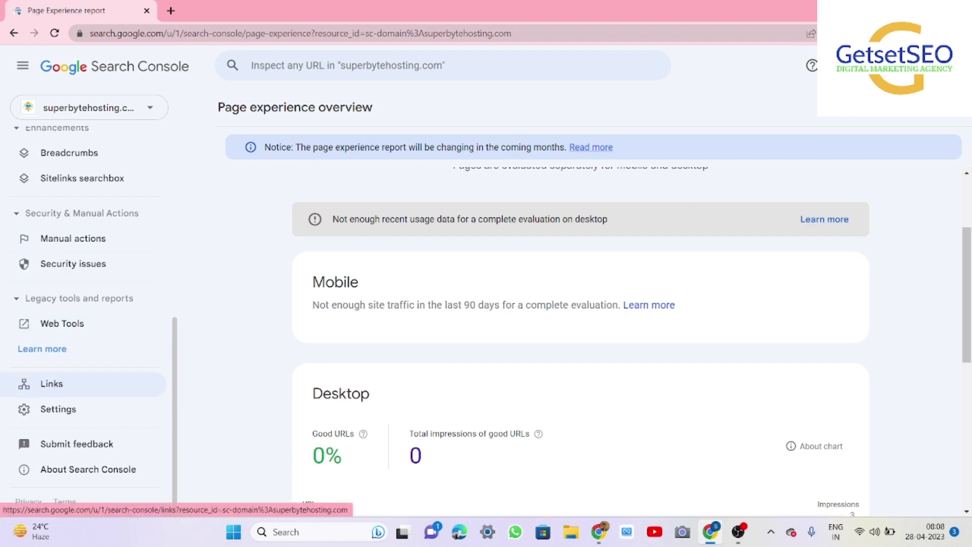
click(52, 384)
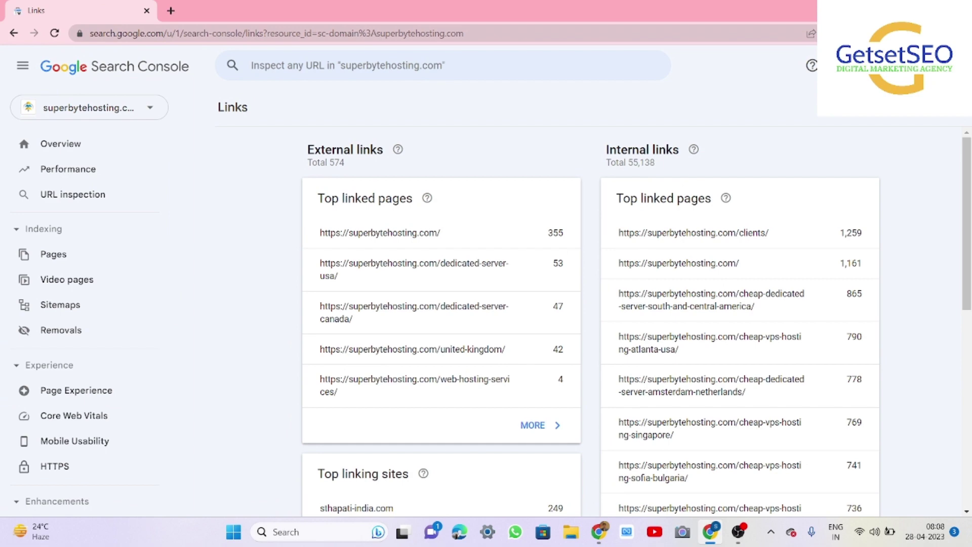
scroll(590, 314, down, 6)
scroll(590, 314, up, 6)
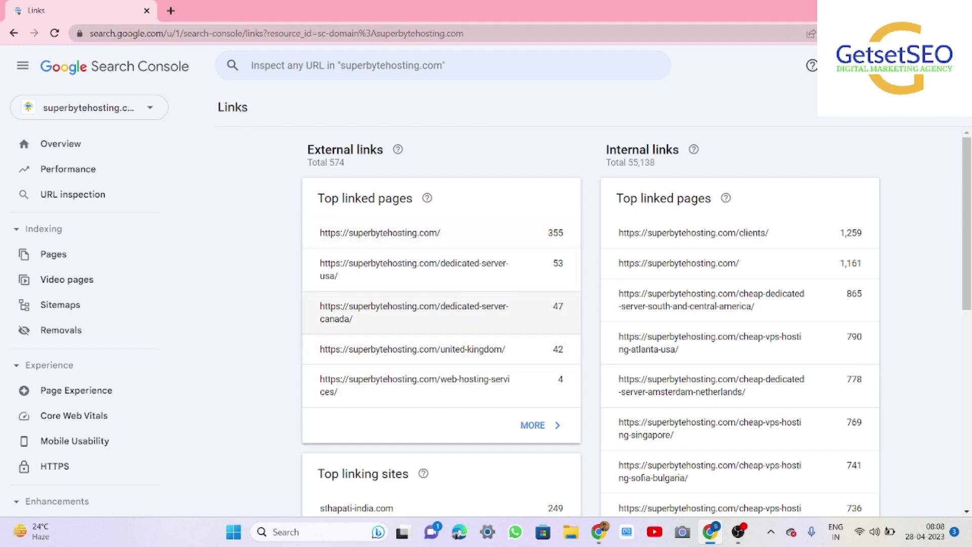
Open the full list of externally top linked pages and examine the incoming links and linking sites per target page
click(537, 425)
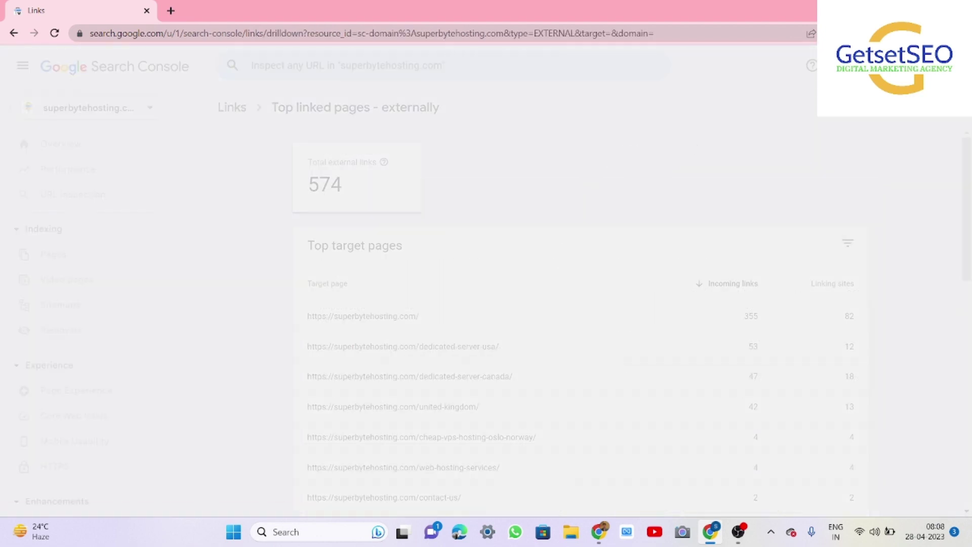
scroll(581, 319, down, 4)
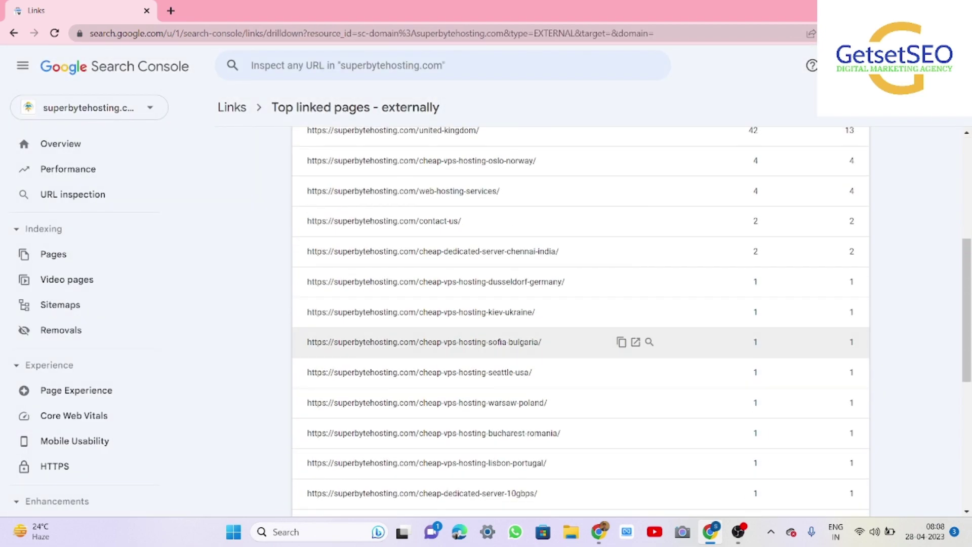
scroll(580, 319, up, 5)
scroll(581, 319, down, 3)
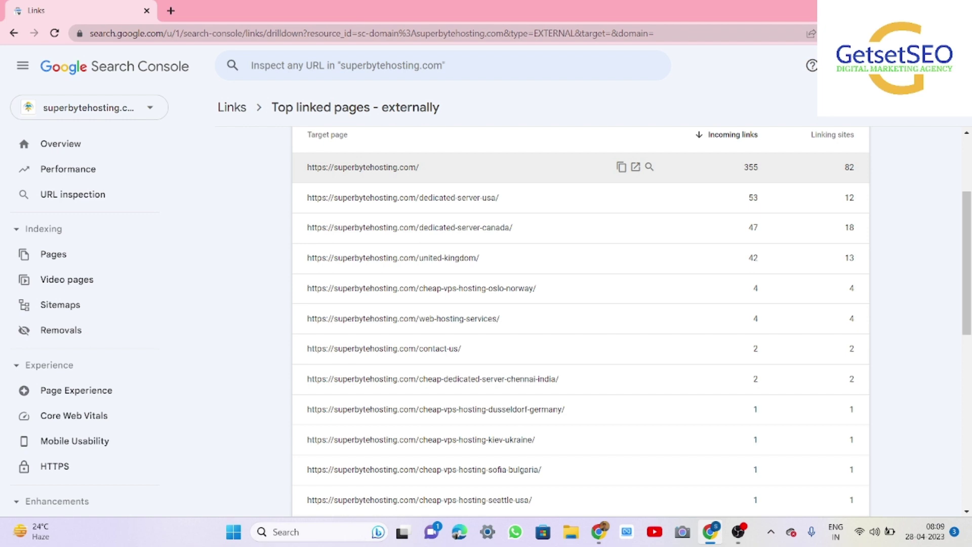
scroll(581, 324, down, 1)
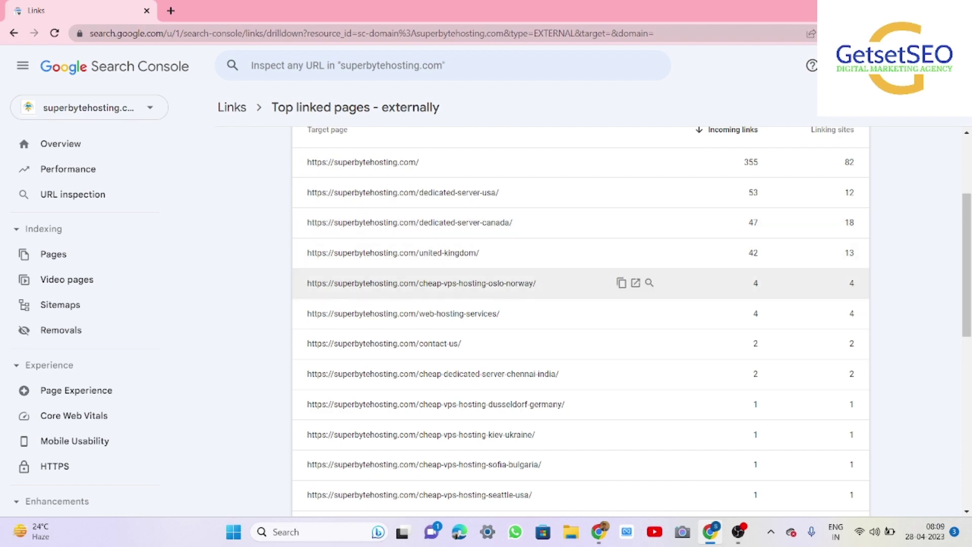
scroll(580, 283, down, 2)
scroll(580, 284, down, 6)
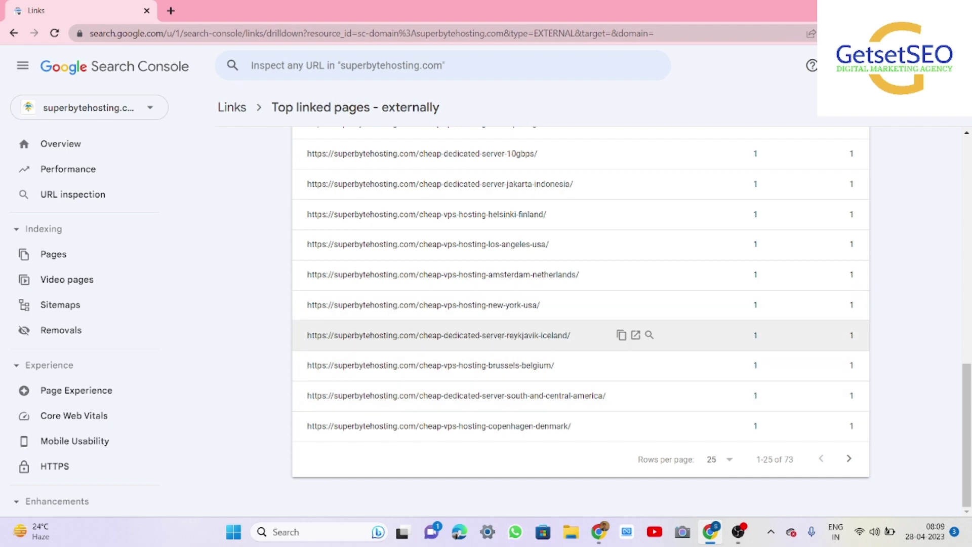
scroll(580, 324, up, 15)
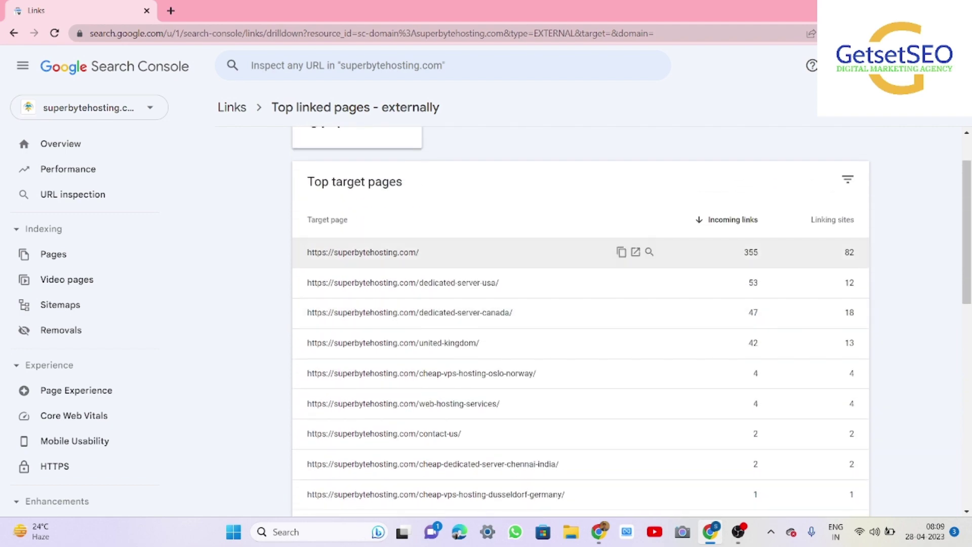
click(456, 252)
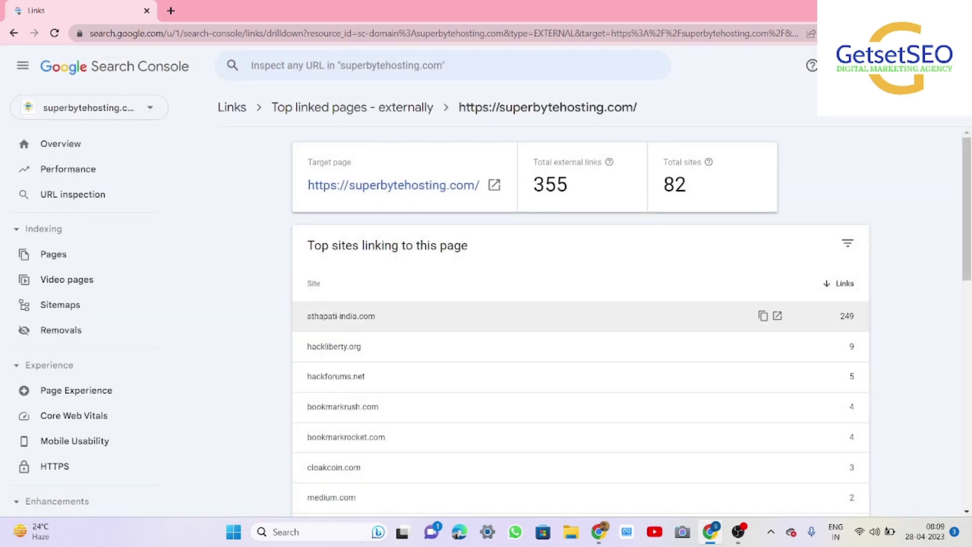
scroll(580, 304, down, 2)
scroll(580, 314, down, 1)
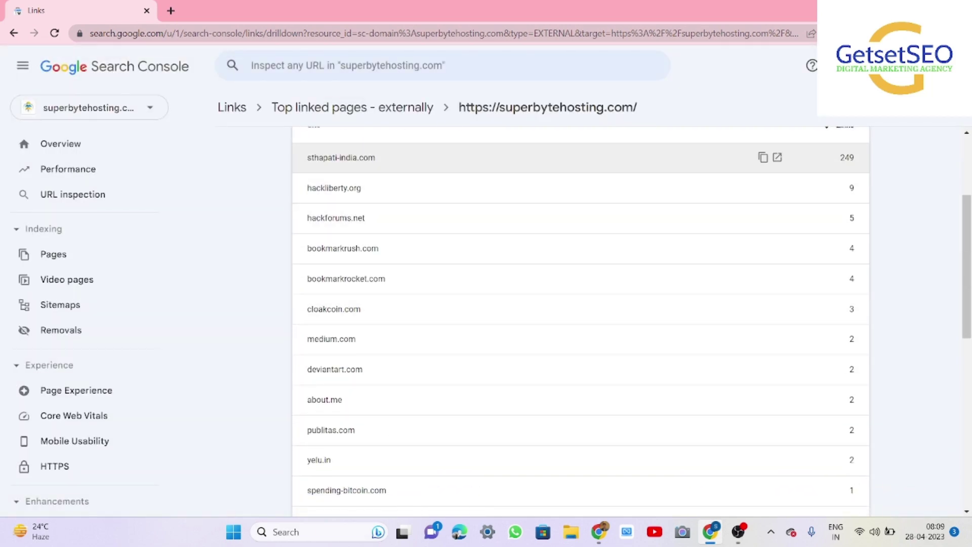
scroll(759, 337, up, 3)
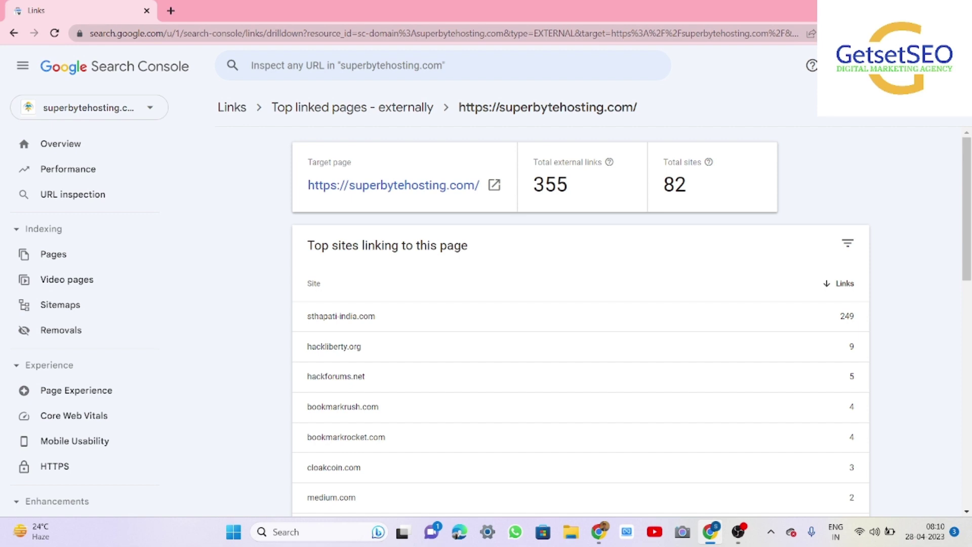
Increase the number of rows per page in the table of sites linking to the homepage
scroll(580, 319, down, 1)
scroll(580, 319, down, 10)
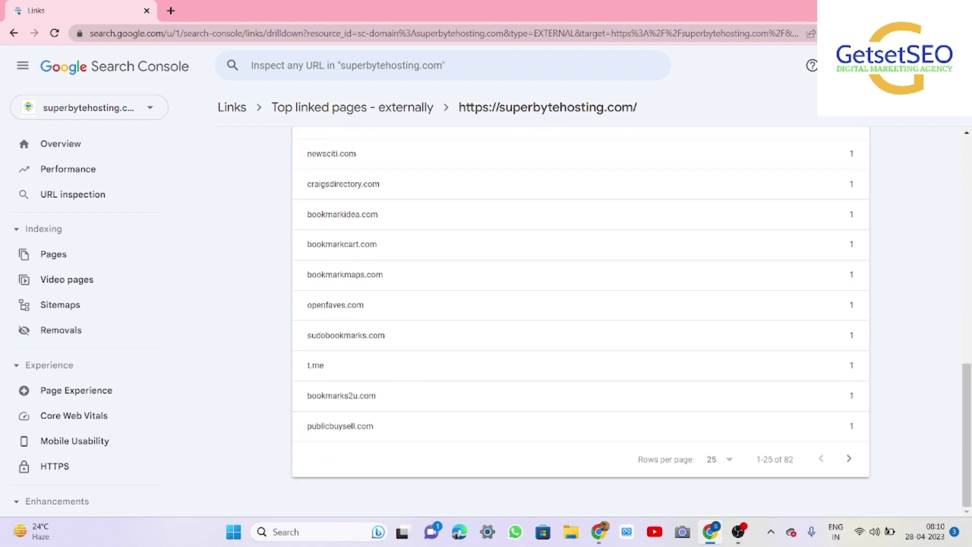
click(719, 459)
click(715, 456)
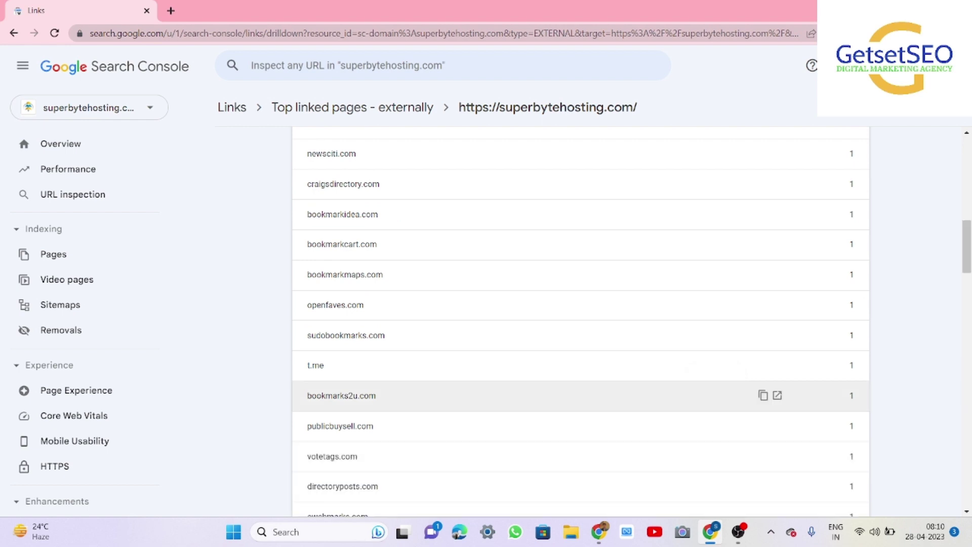
Examine the complete list of sites linking to the homepage along with its external link and site totals
scroll(580, 321, down, 15)
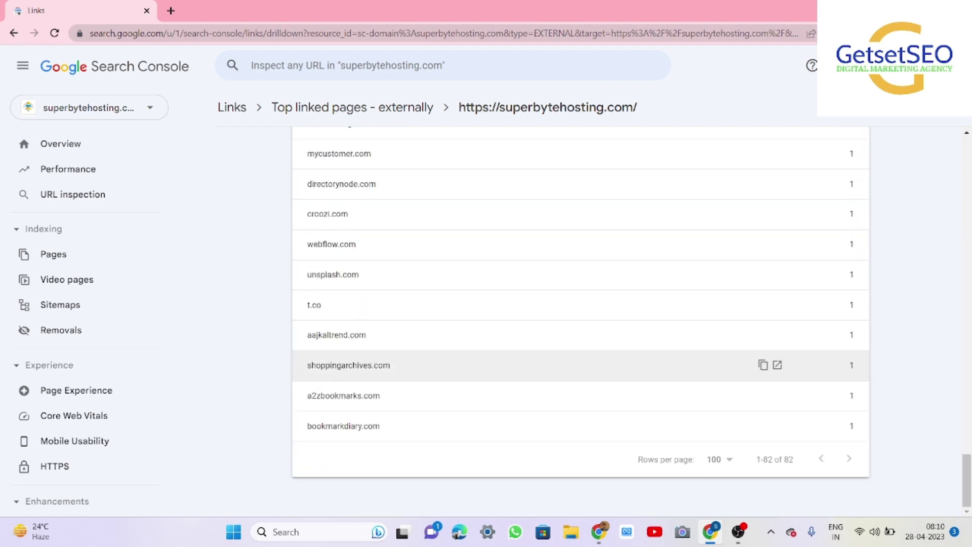
scroll(557, 390, up, 20)
scroll(557, 405, up, 15)
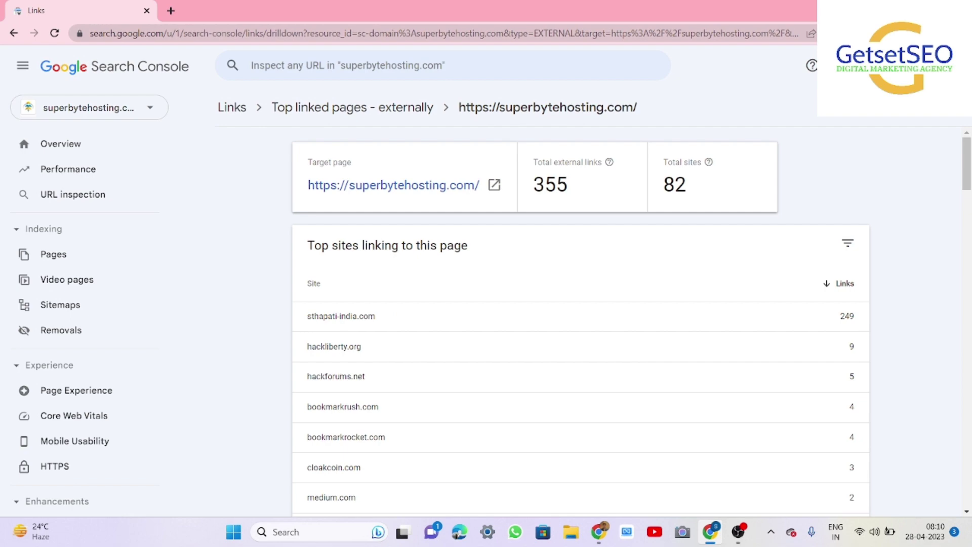
scroll(580, 319, down, 20)
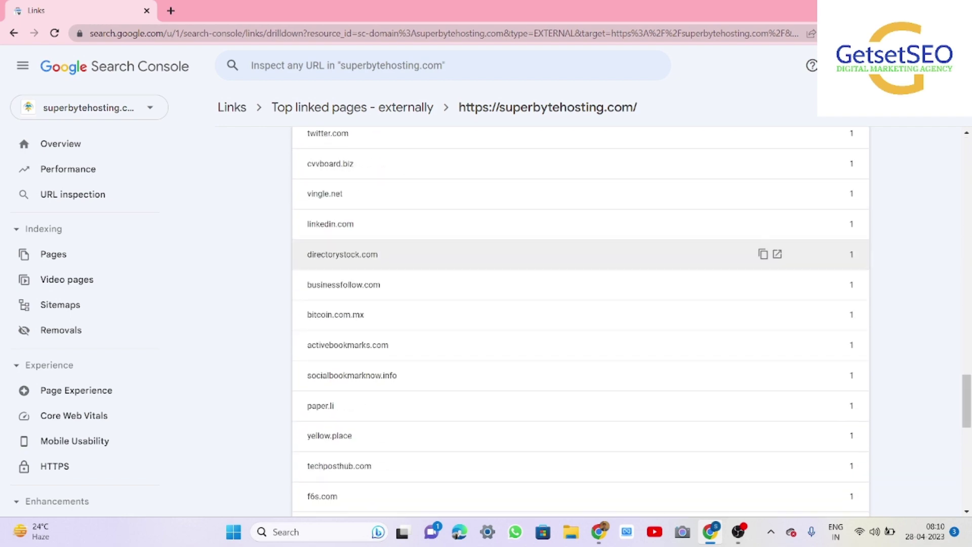
scroll(580, 304, up, 20)
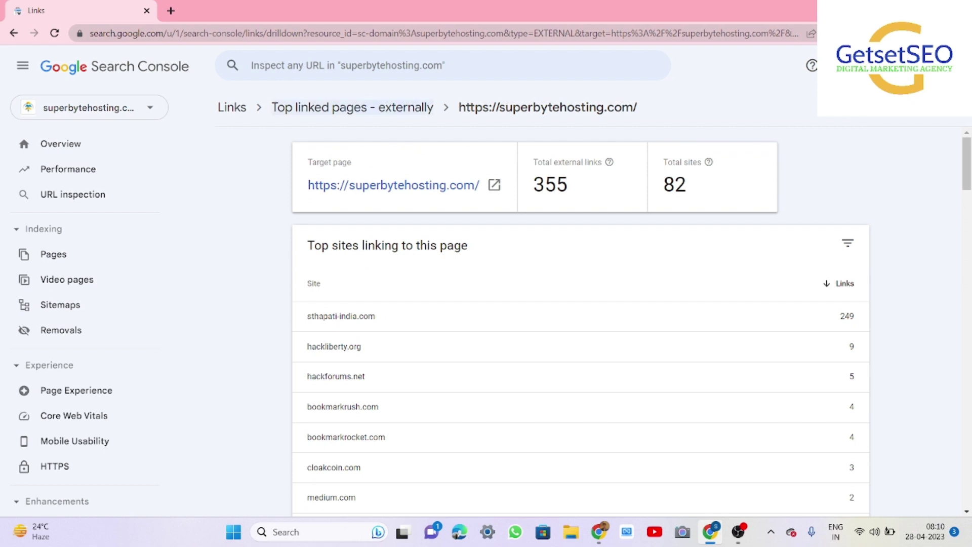
click(373, 107)
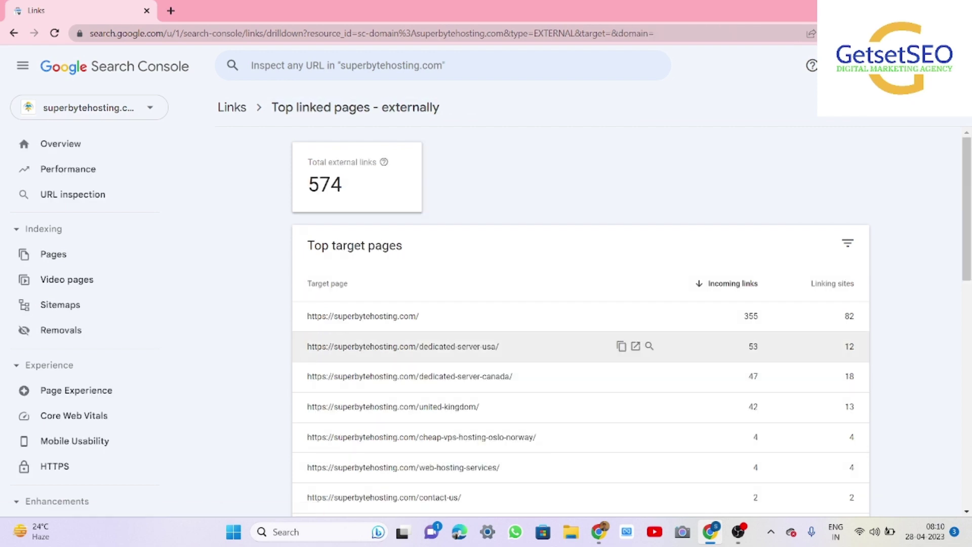
scroll(580, 303, down, 2)
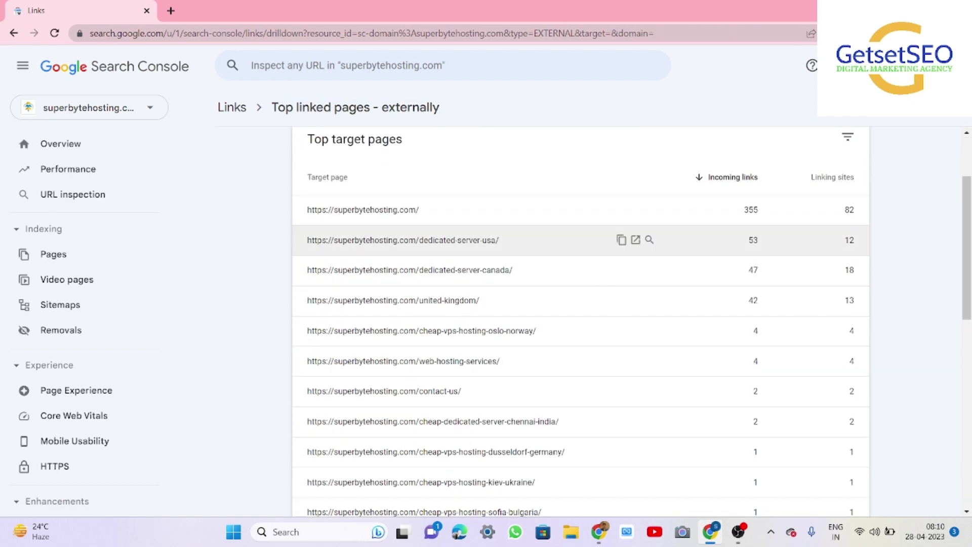
click(456, 240)
scroll(455, 316, down, 5)
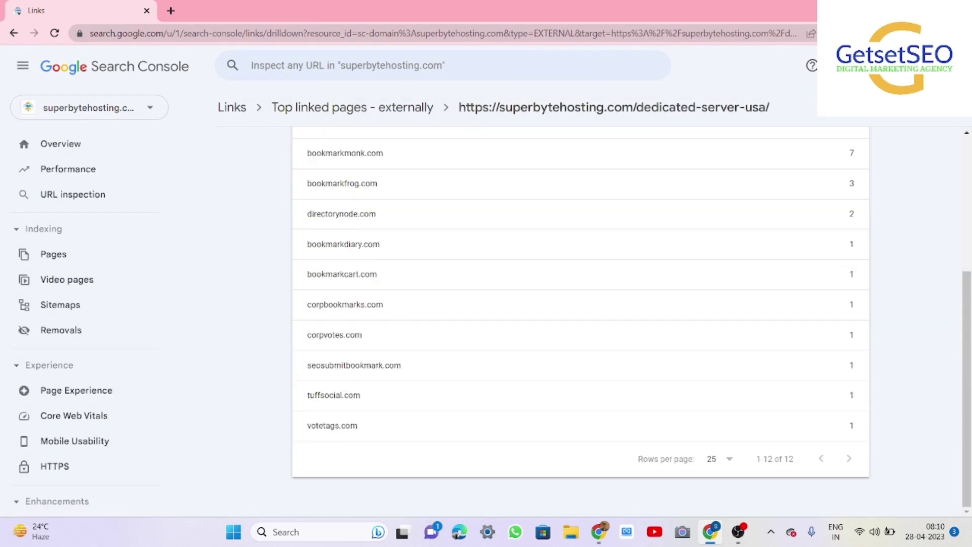
double_click(789, 458)
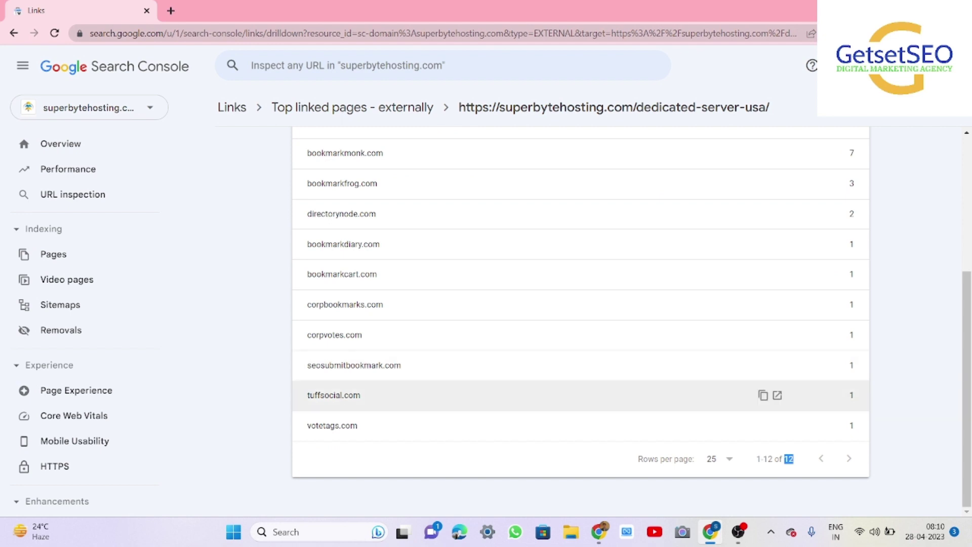
scroll(580, 314, up, 4)
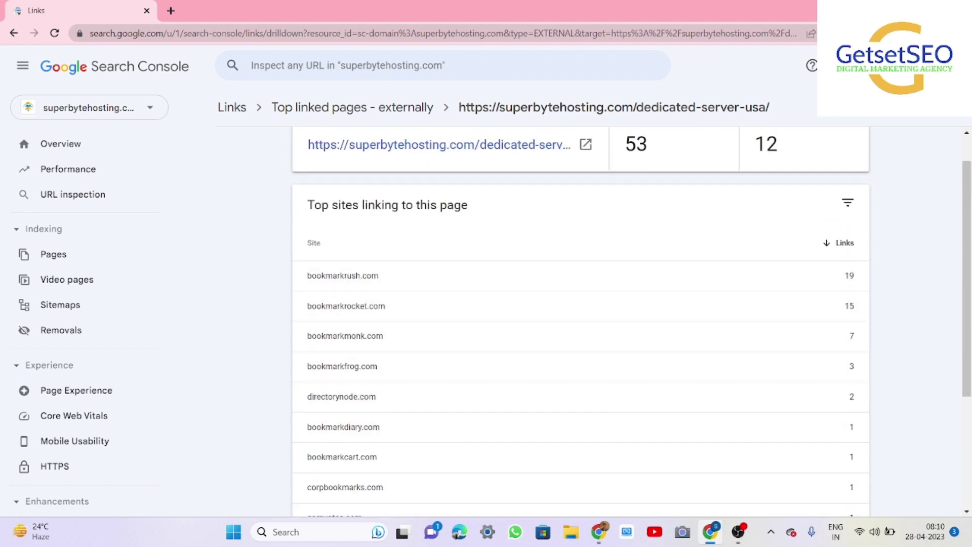
Go back to the Links overview, open the full list of top linking sites, and examine their linking and target pages
click(232, 107)
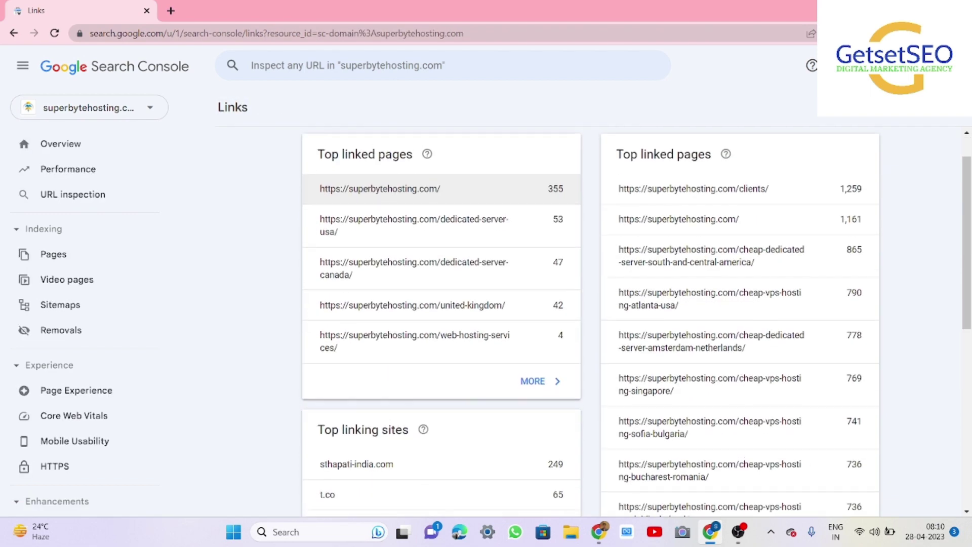
scroll(440, 304, down, 4)
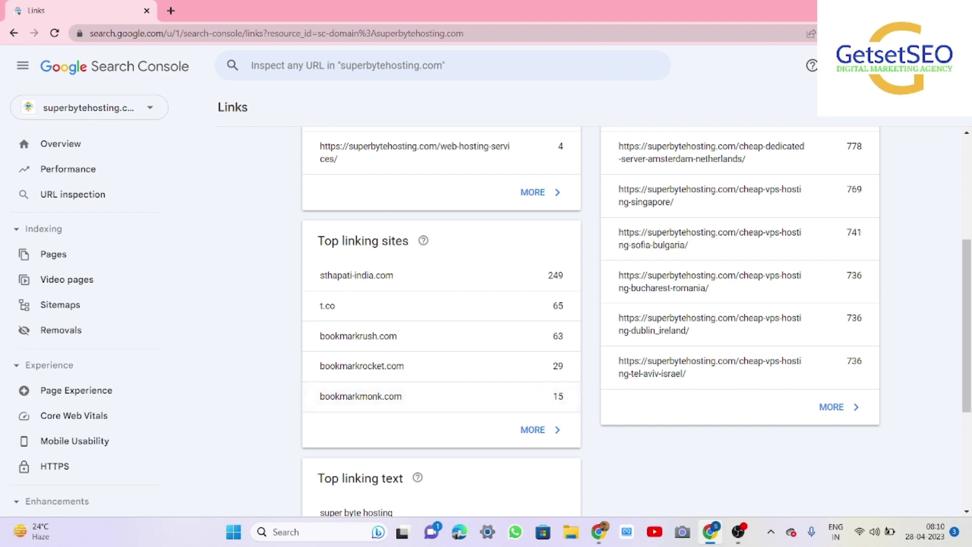
click(537, 429)
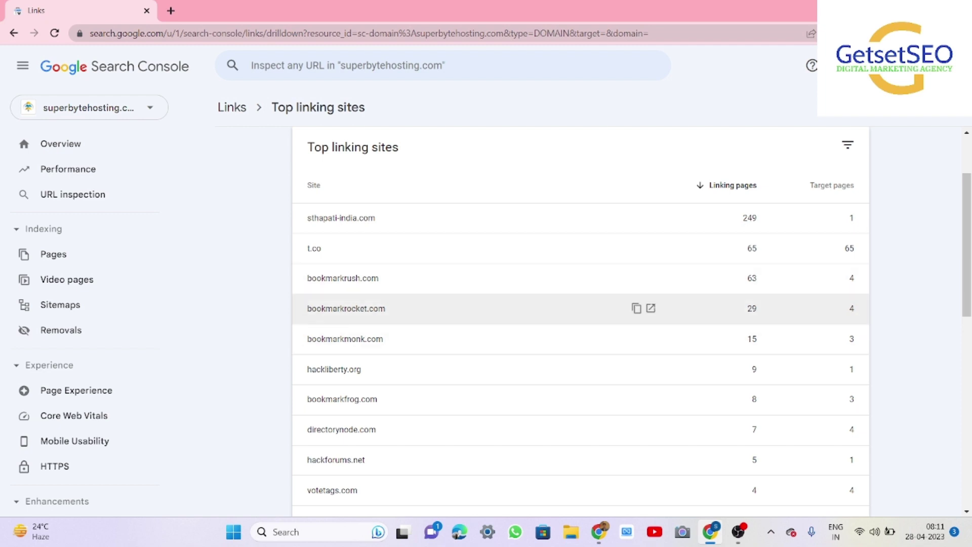
scroll(580, 399, down, 3)
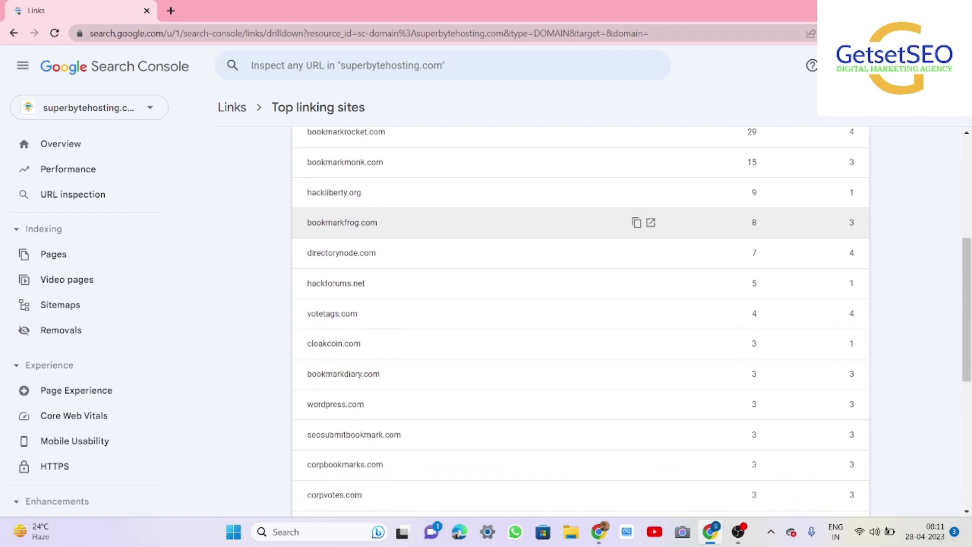
scroll(580, 238, down, 4)
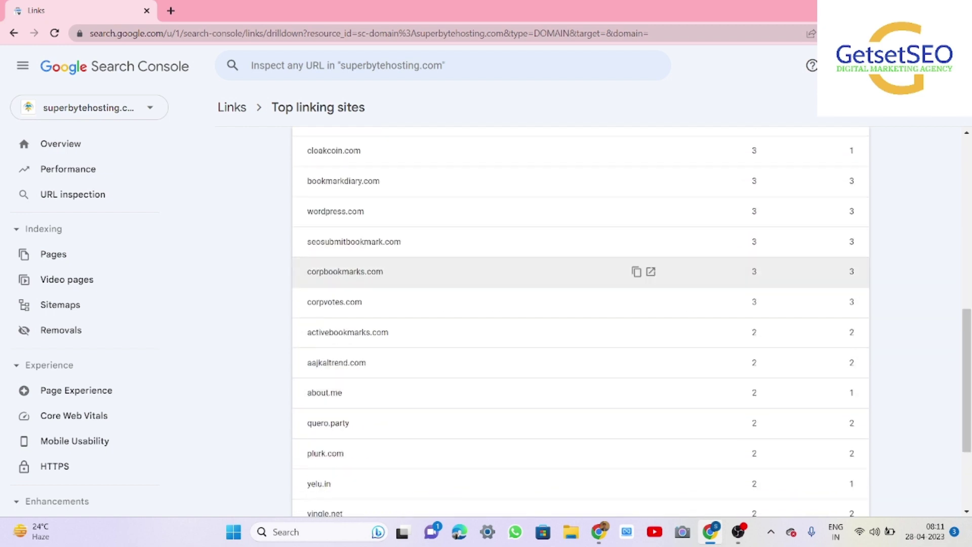
Inspect the target pages linked from seosubmitbookmark.com and from sthapati-india.com, returning to the top linking sites list after each
click(580, 241)
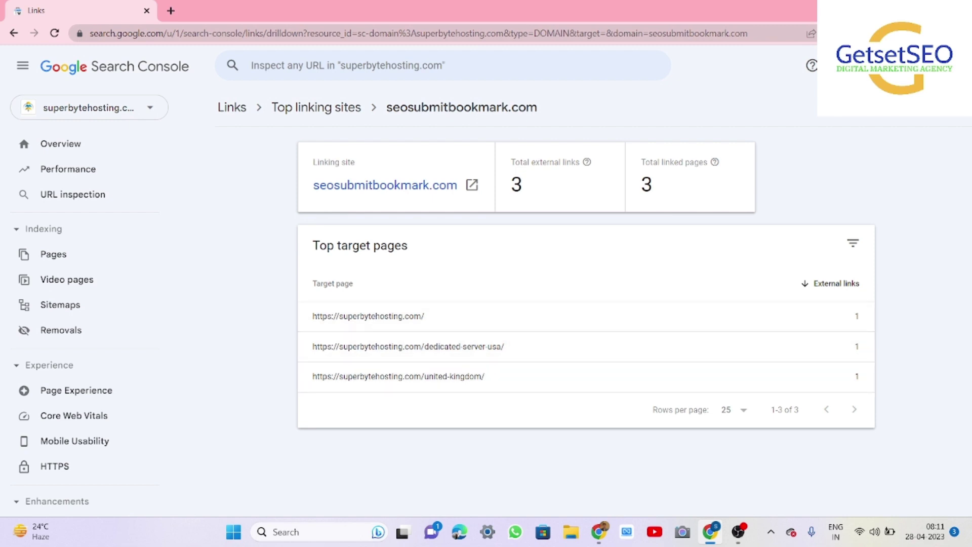
click(316, 107)
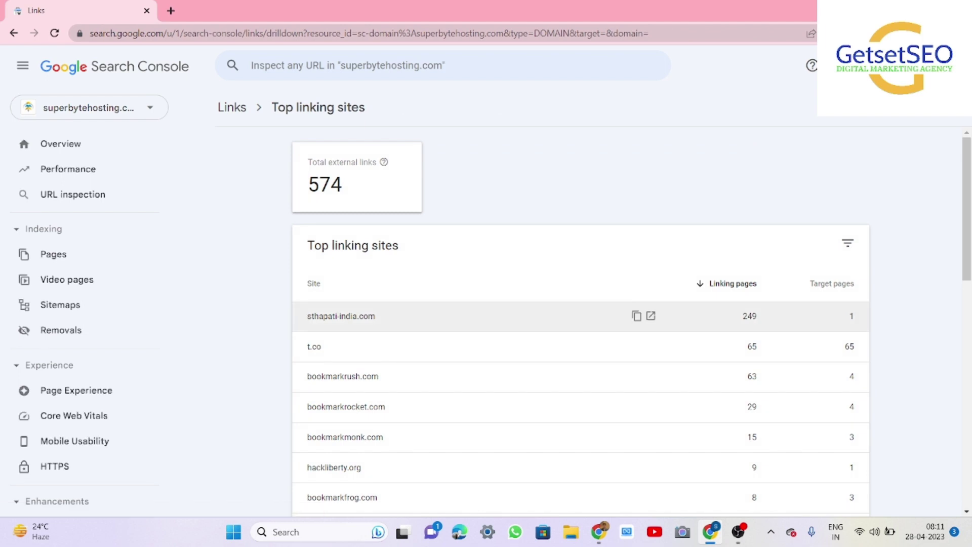
click(341, 316)
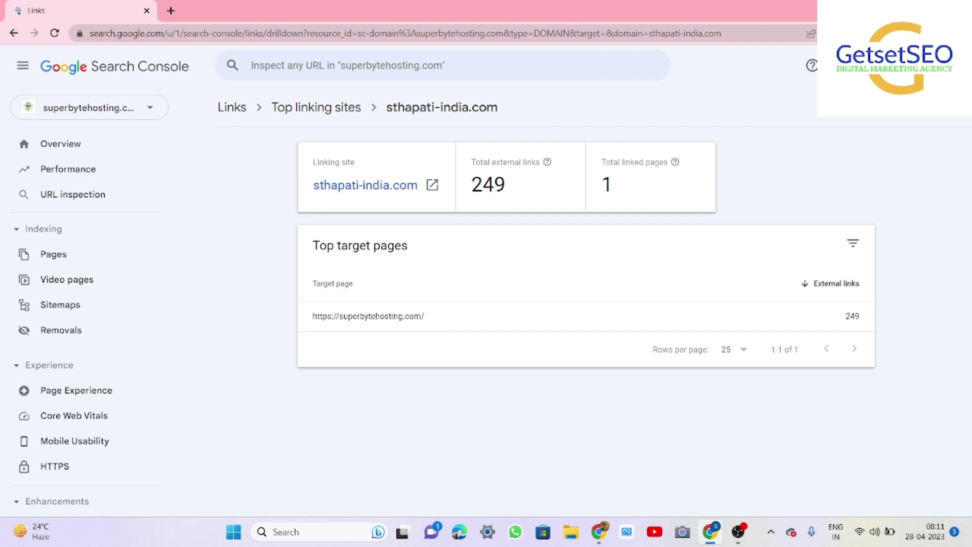
click(315, 107)
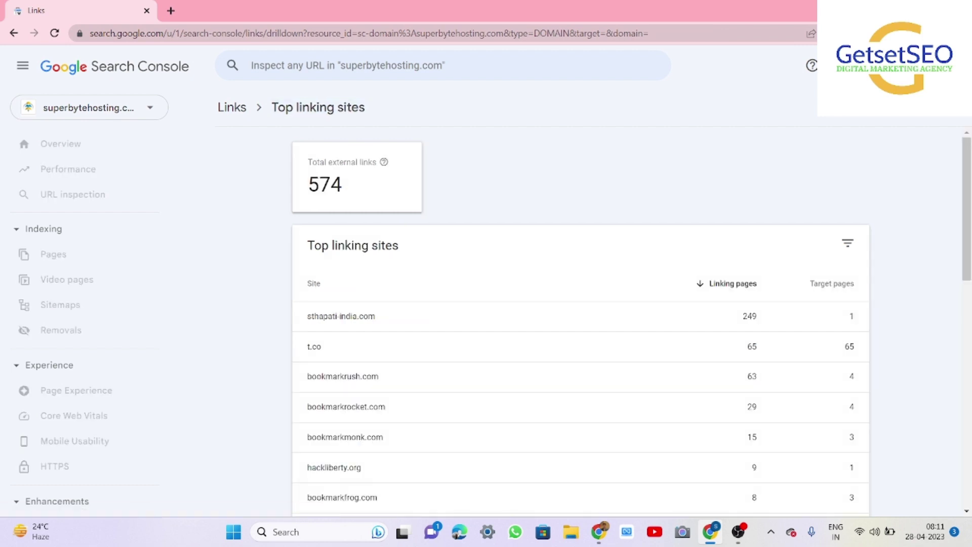
scroll(506, 367, down, 5)
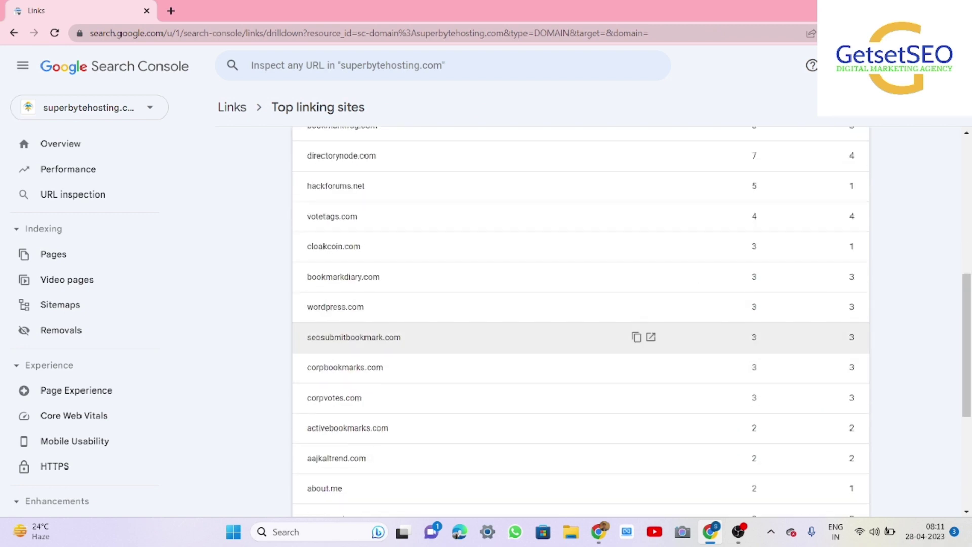
scroll(580, 337, up, 5)
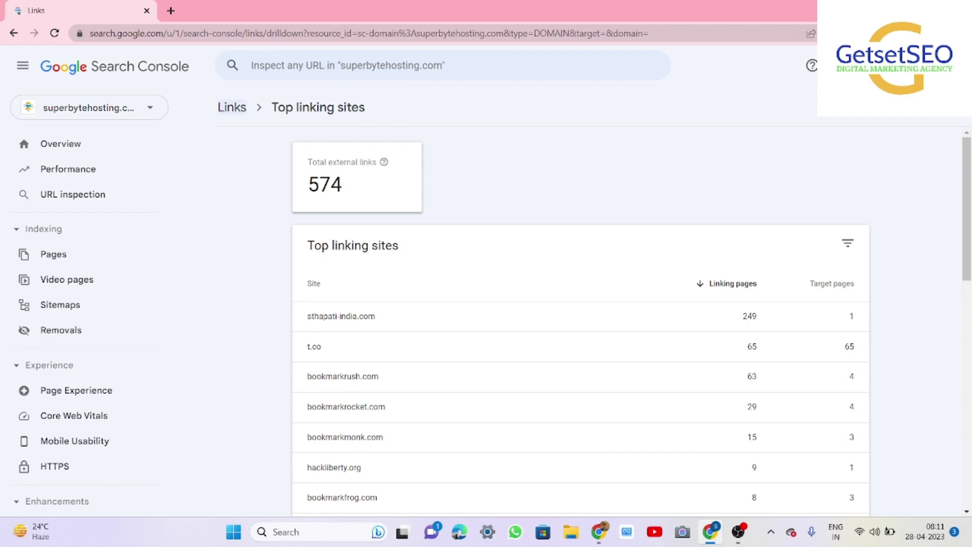
Return to the Links overview, open the full Top linking text report, and review the ranked anchor texts
click(232, 106)
scroll(587, 324, down, 7)
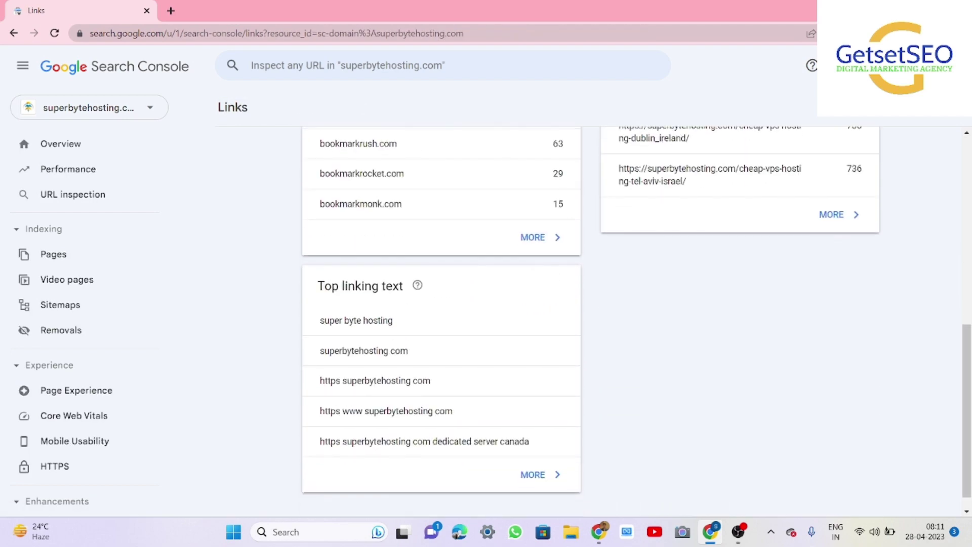
scroll(587, 324, down, 1)
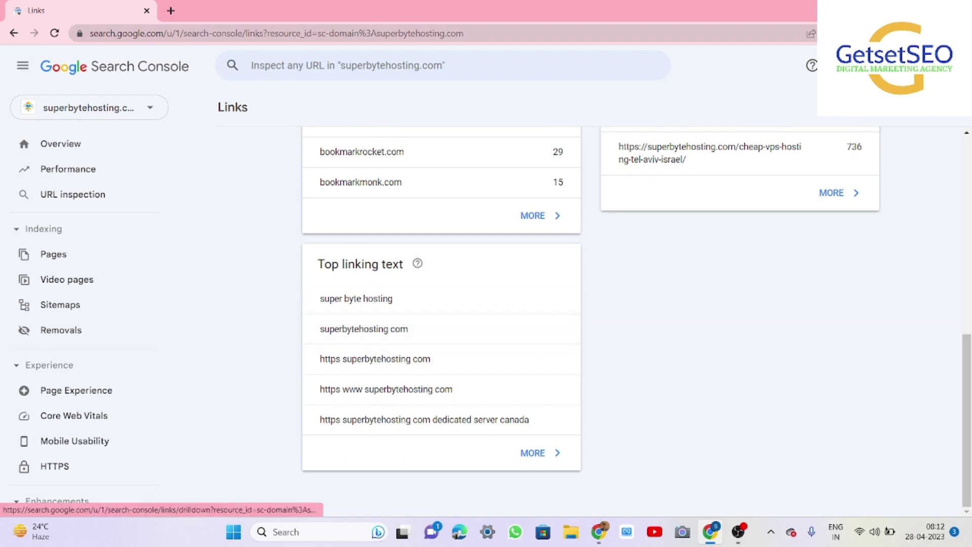
click(536, 452)
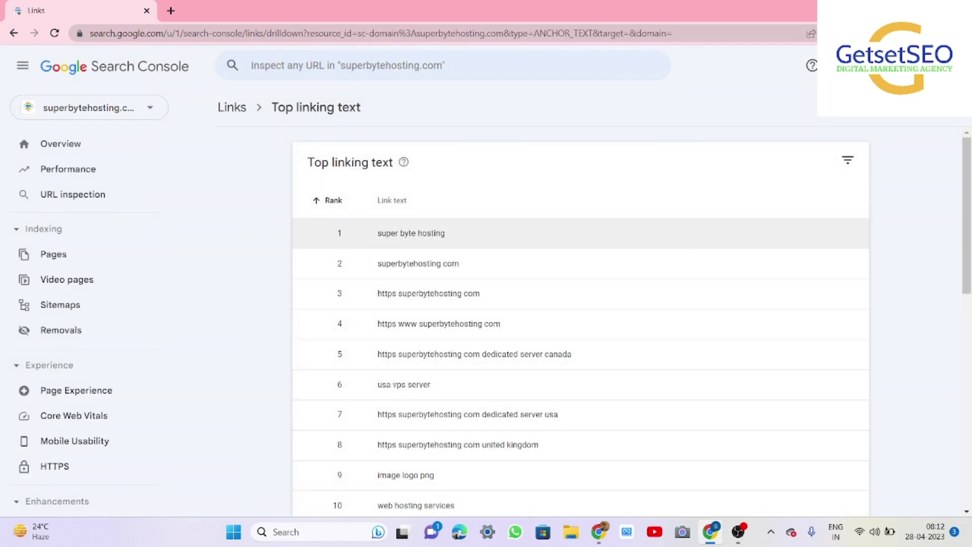
scroll(507, 243, down, 9)
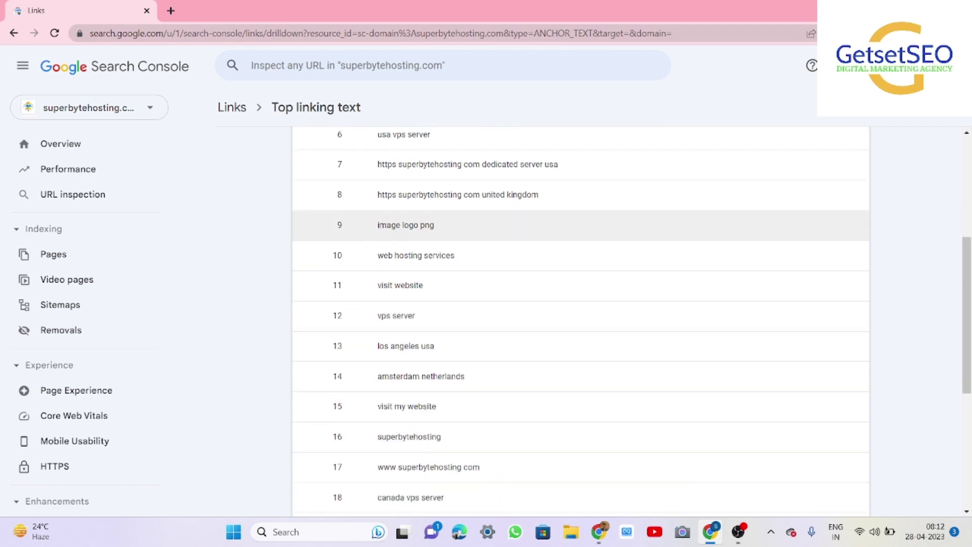
scroll(506, 246, down, 2)
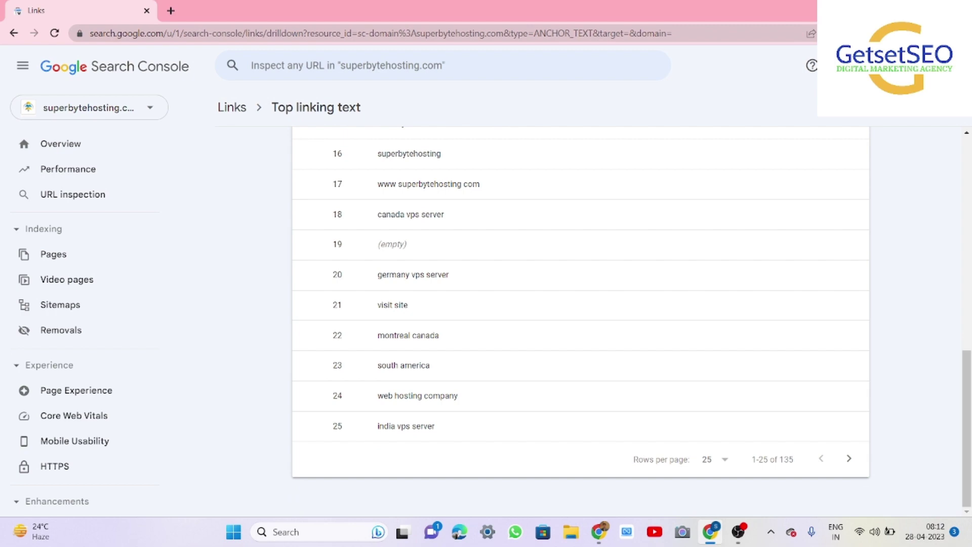
Show 250 rows per page in the Top linking text table and look through the link texts
click(715, 460)
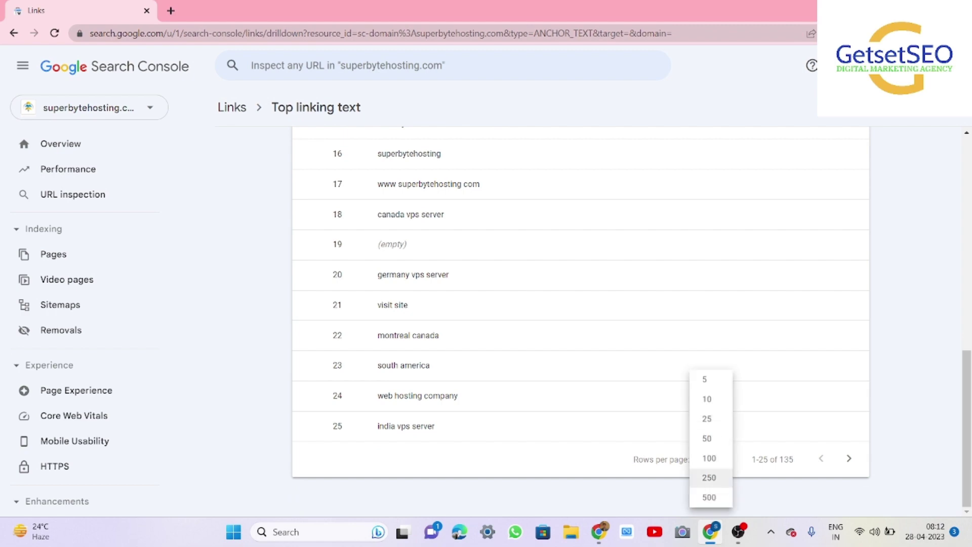
click(709, 477)
scroll(709, 334, down, 20)
scroll(709, 346, down, 20)
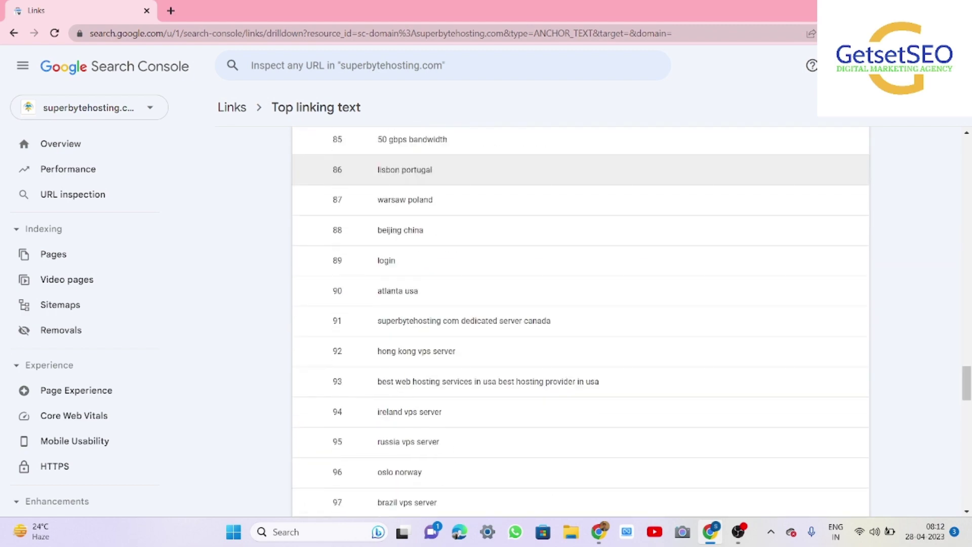
scroll(582, 345, up, 20)
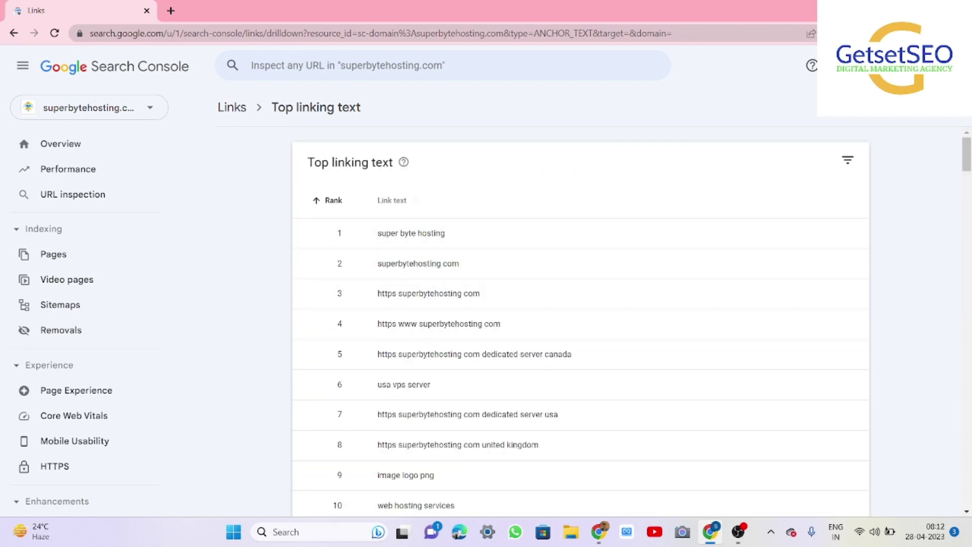
Check the export options for the Top linking text report and for the full list of externally top linked pages
click(925, 107)
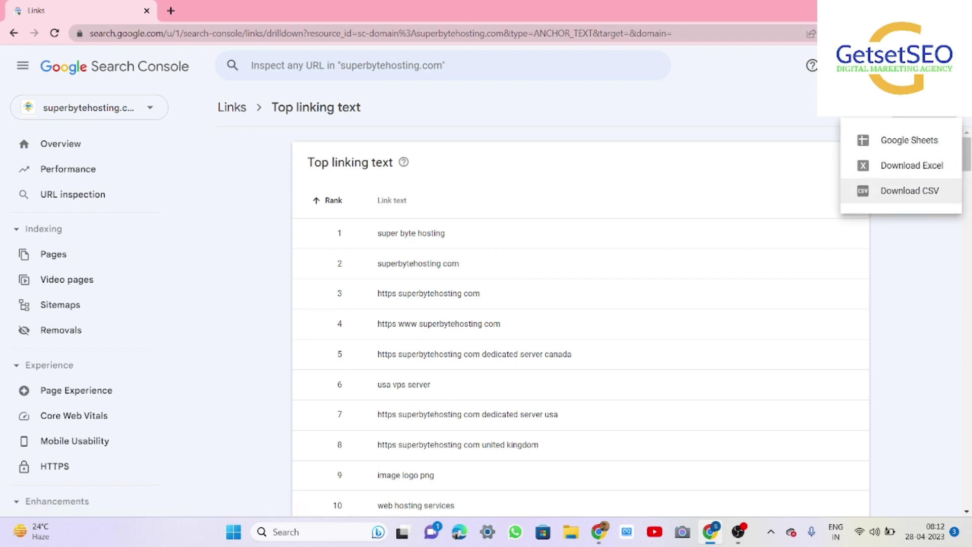
key(Escape)
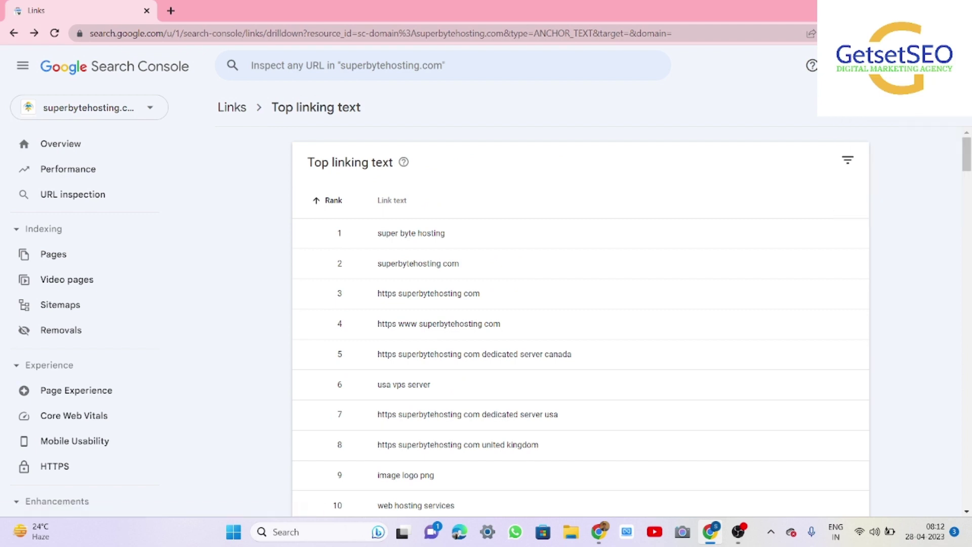
click(232, 107)
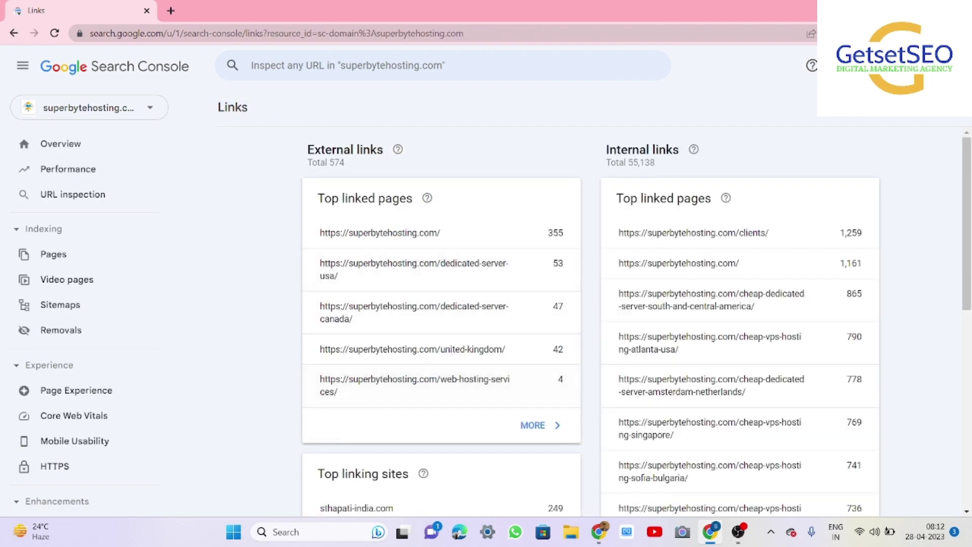
scroll(440, 254, down, 3)
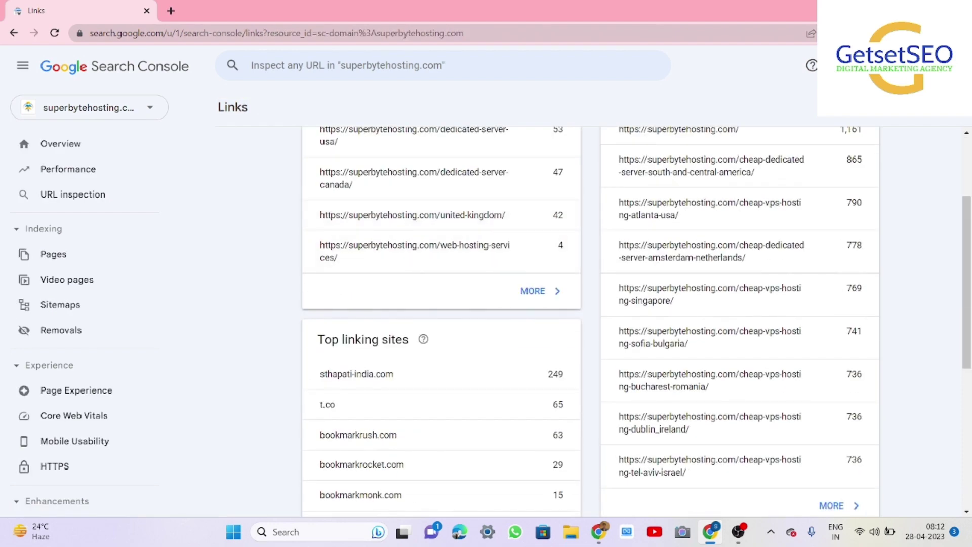
click(534, 291)
click(924, 108)
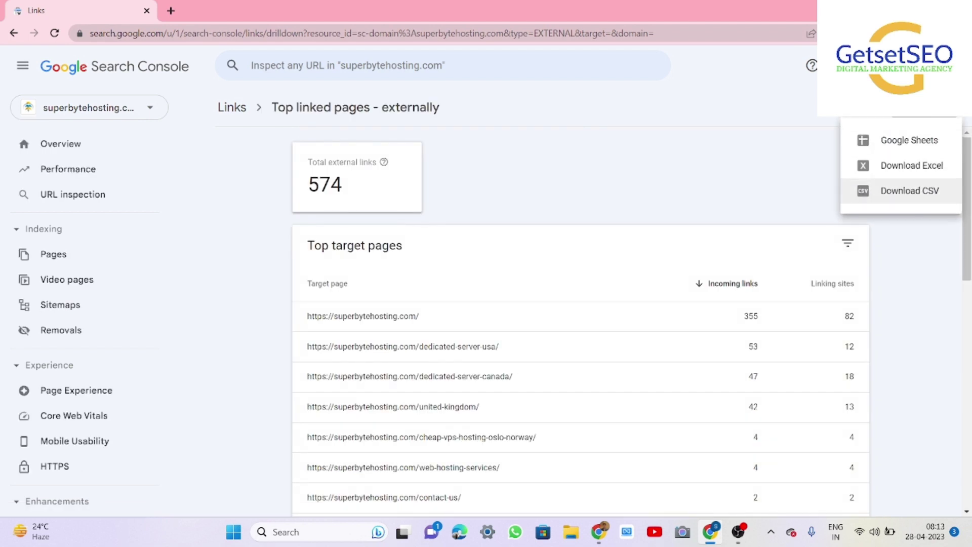
Return to the Links overview and check the export formats offered for More sample links and for Latest links
key(alt+Left)
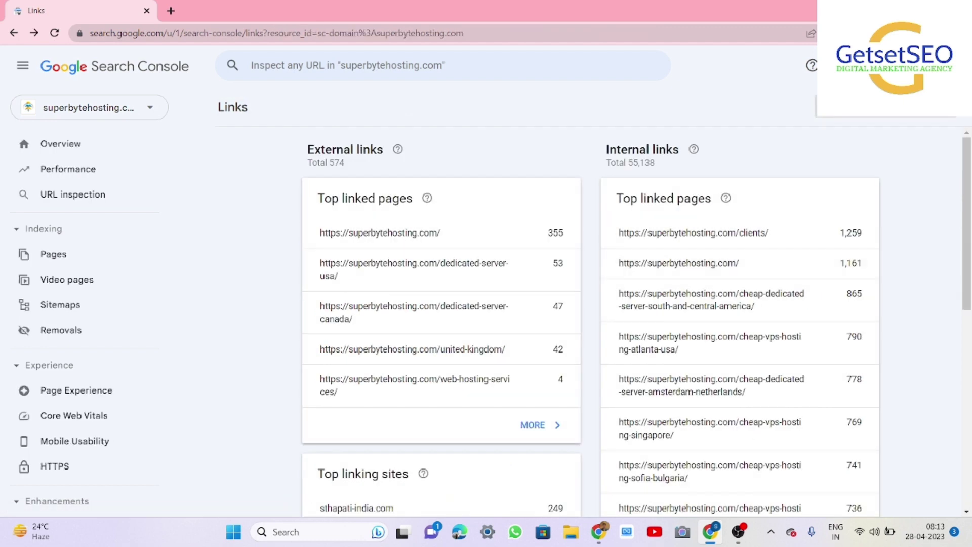
click(887, 106)
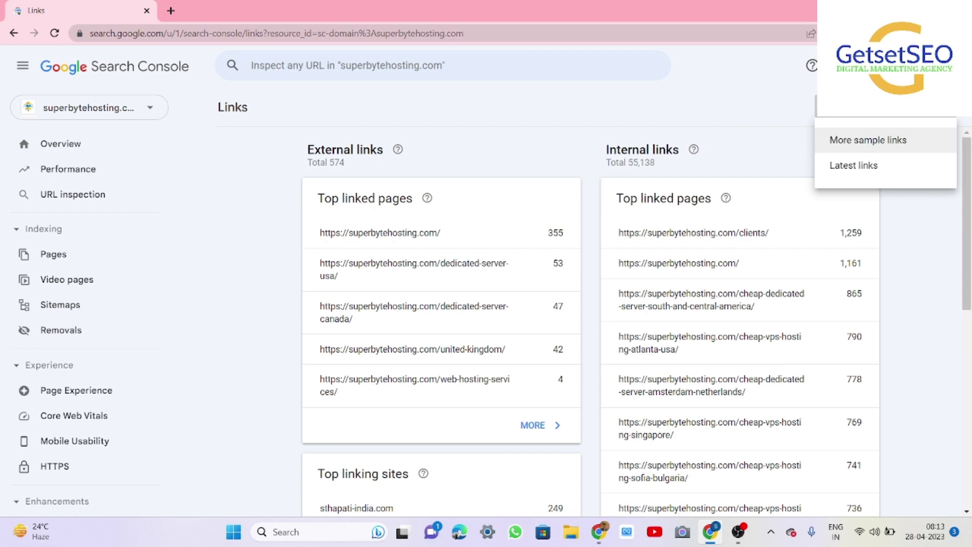
click(868, 140)
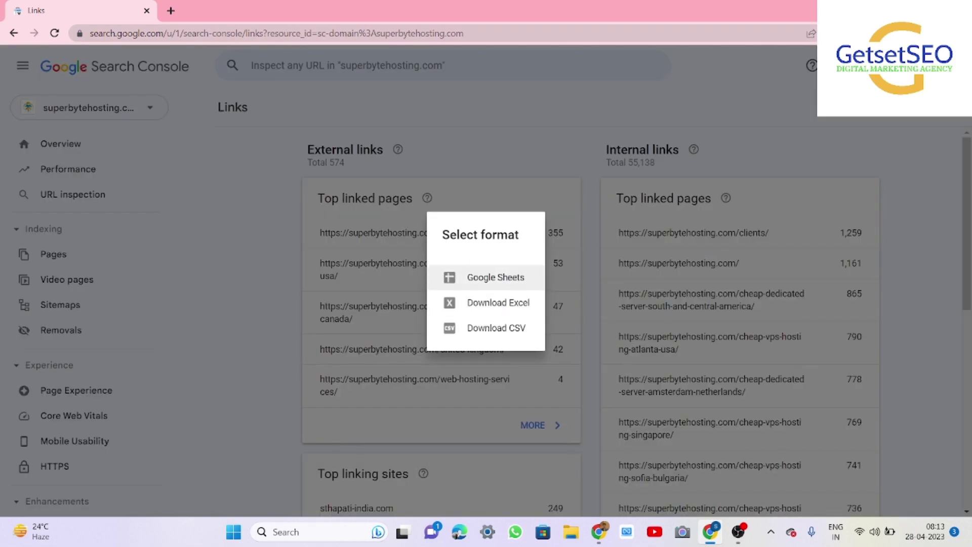
key(Escape)
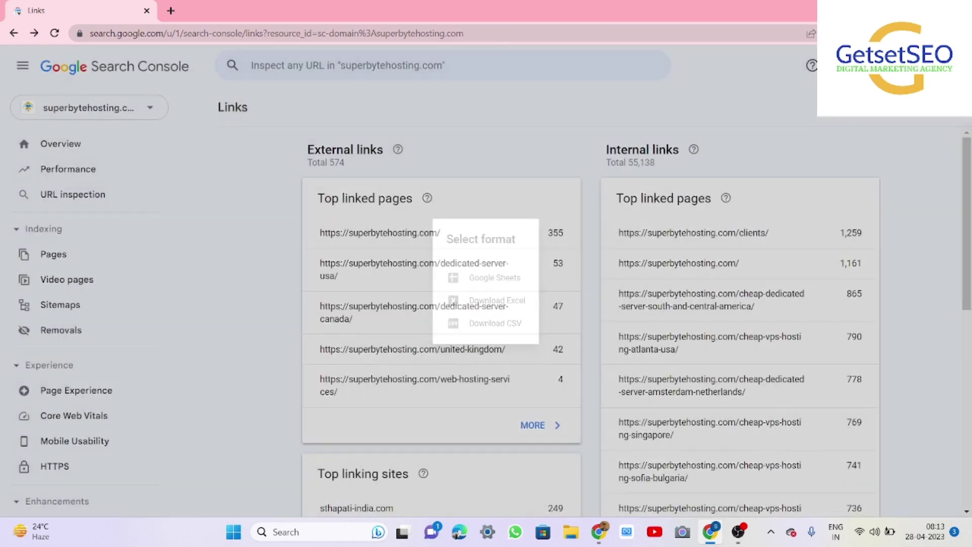
click(886, 106)
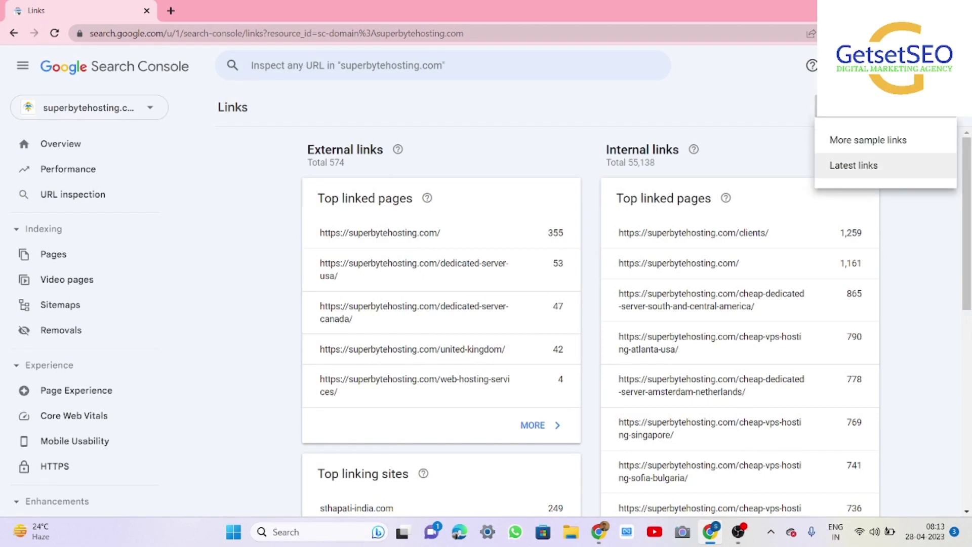
click(856, 166)
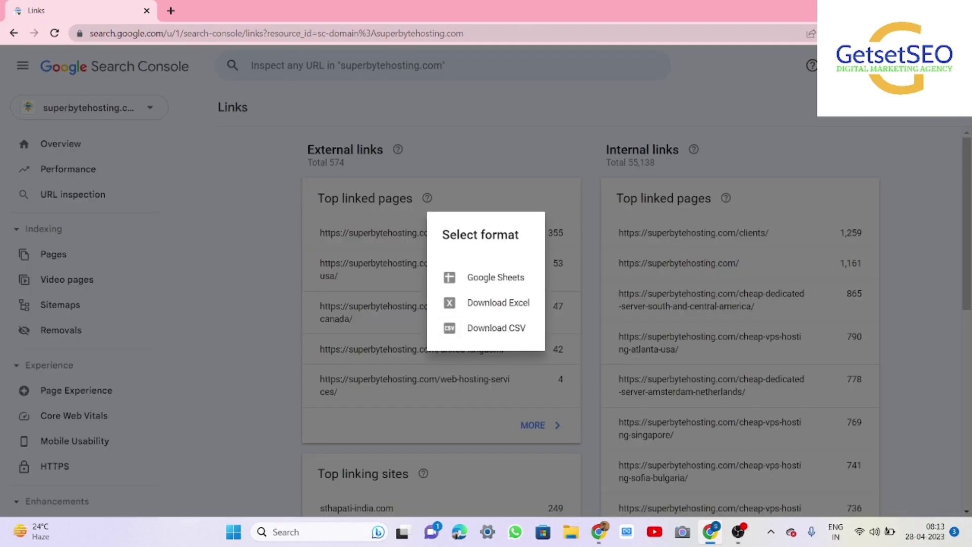
key(Escape)
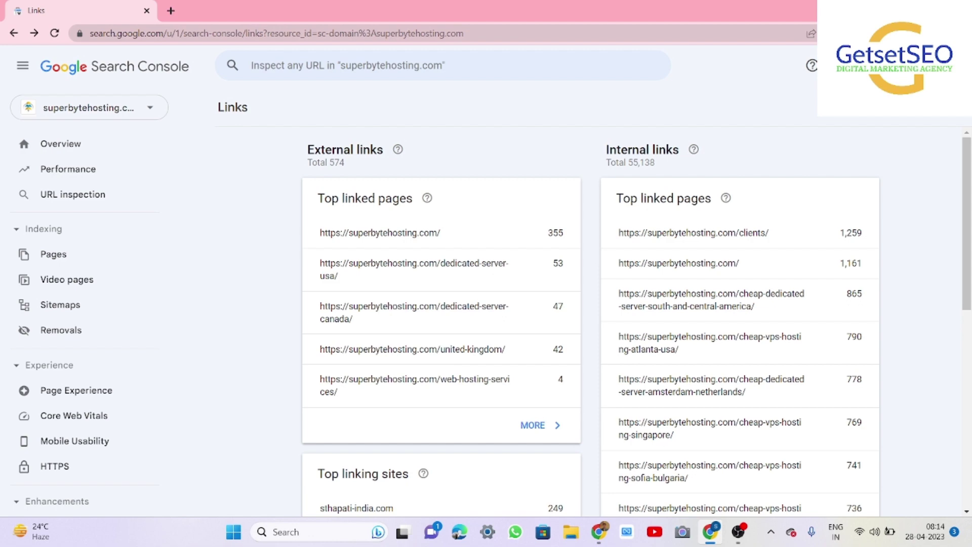
Open the full list of internally top linked pages and review the ranked target pages
scroll(636, 321, down, 5)
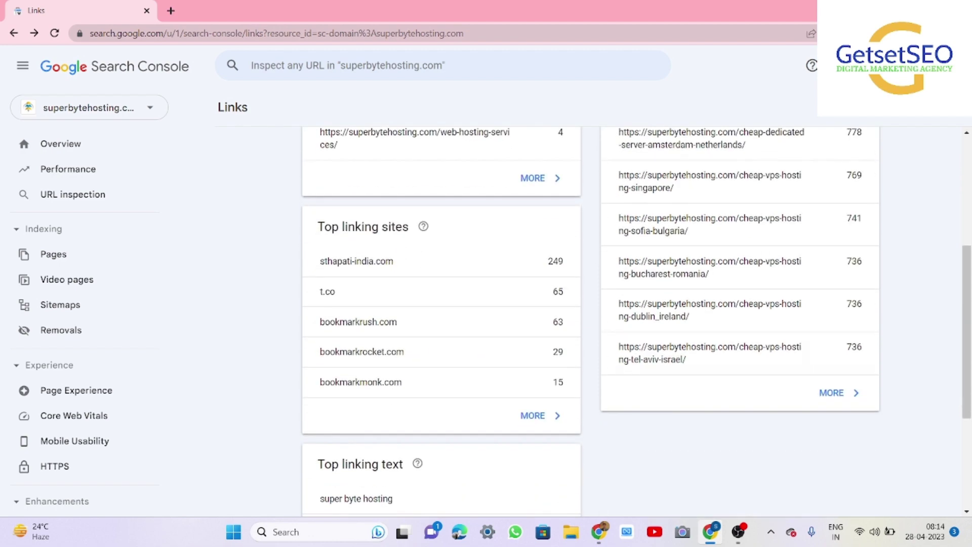
click(835, 393)
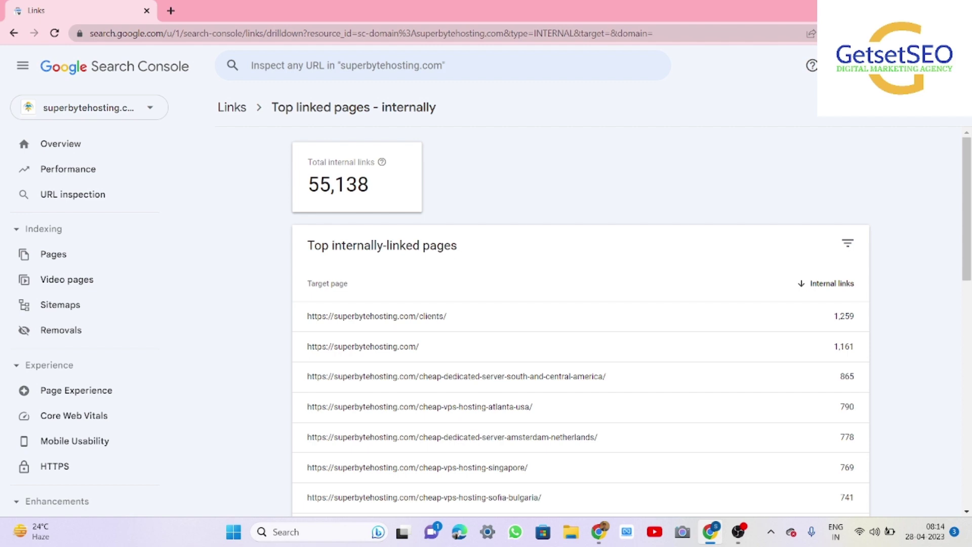
scroll(580, 324, down, 1)
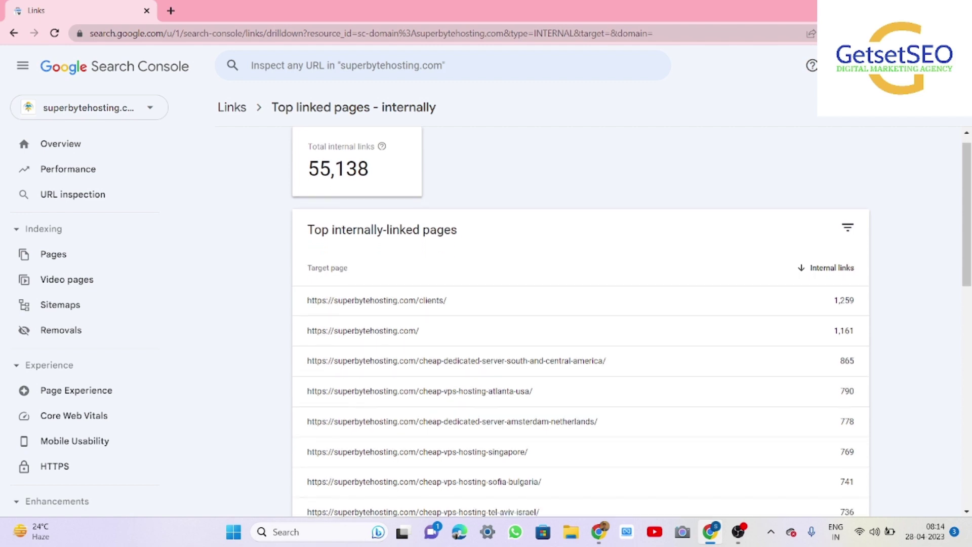
scroll(581, 323, down, 2)
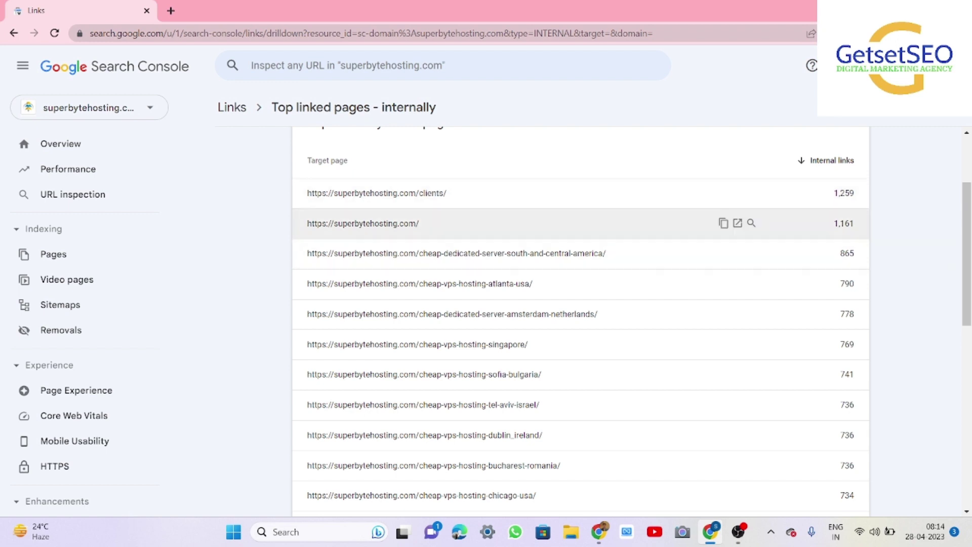
click(377, 193)
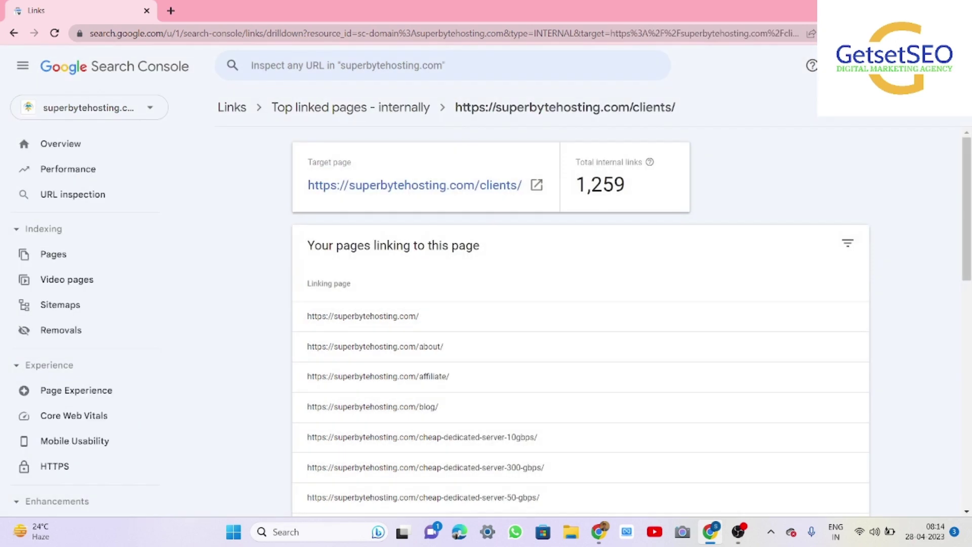
scroll(580, 304, down, 10)
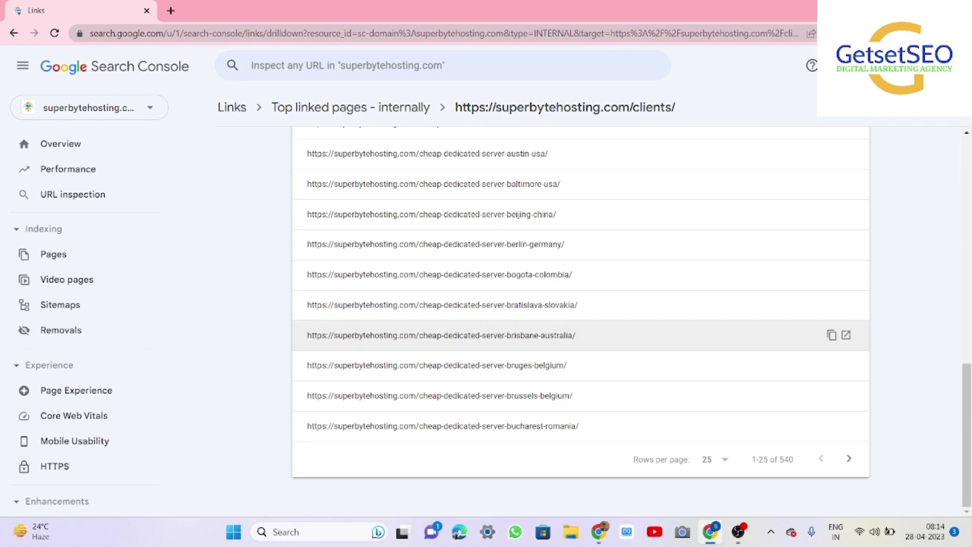
drag(790, 459, 786, 459)
click(714, 460)
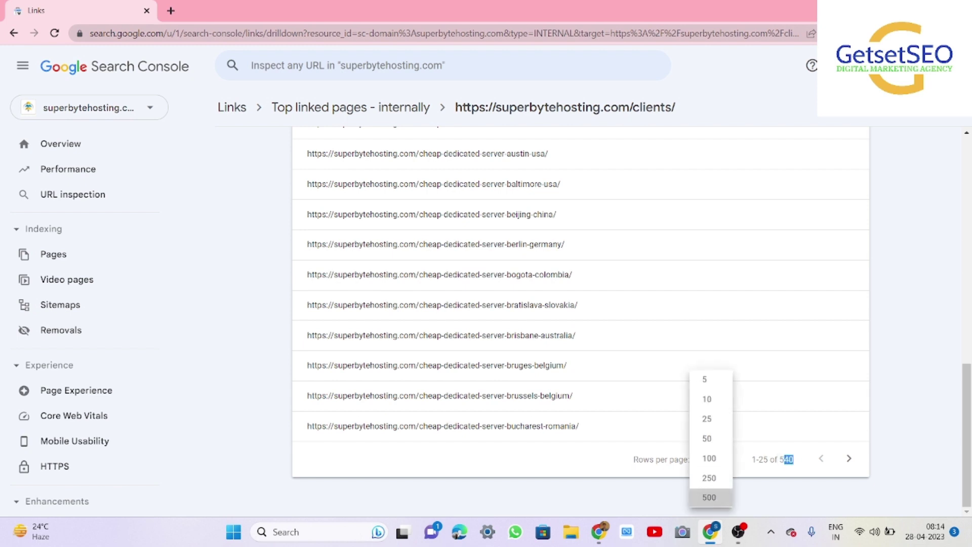
click(709, 498)
Look through the pages linking to the clients page, including the second page of results
scroll(580, 320, down, 20)
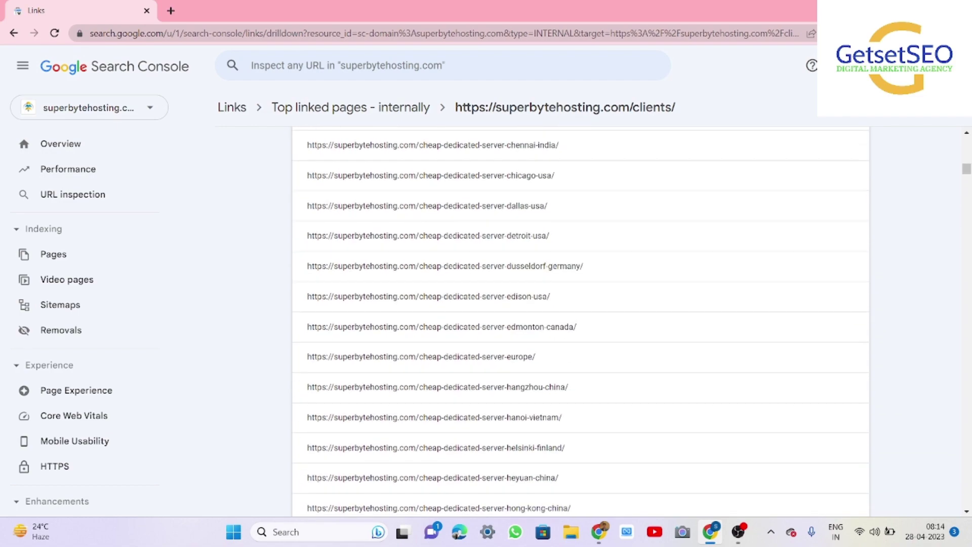
scroll(580, 320, down, 20)
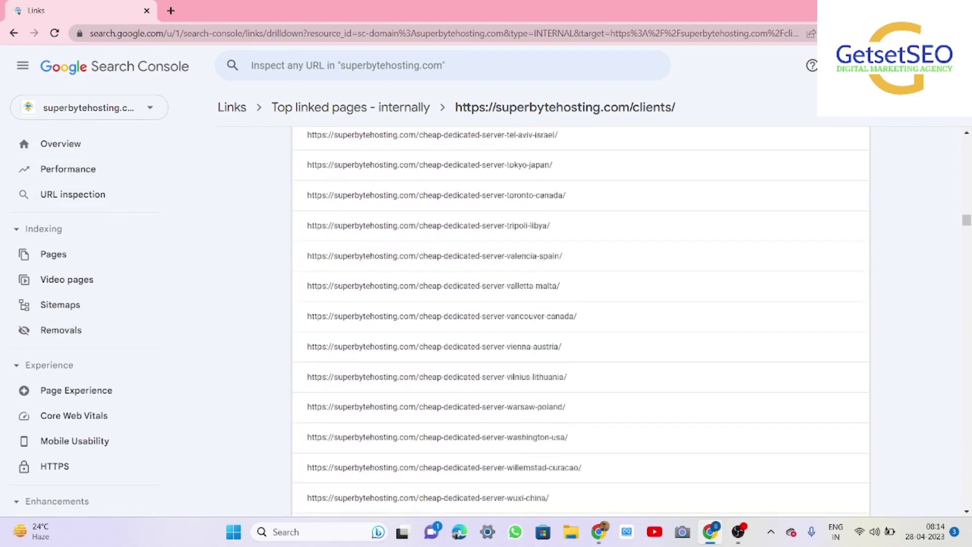
scroll(581, 320, down, 20)
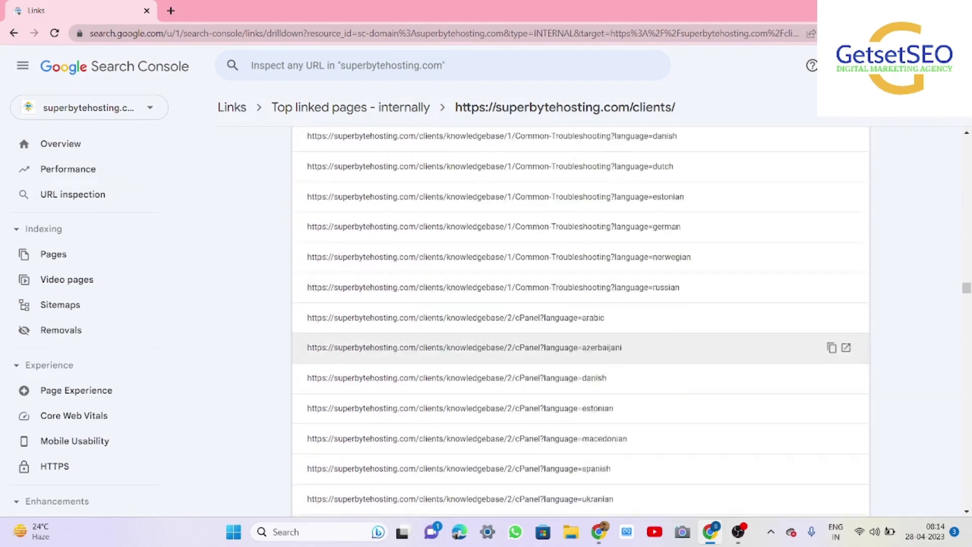
scroll(580, 320, down, 20)
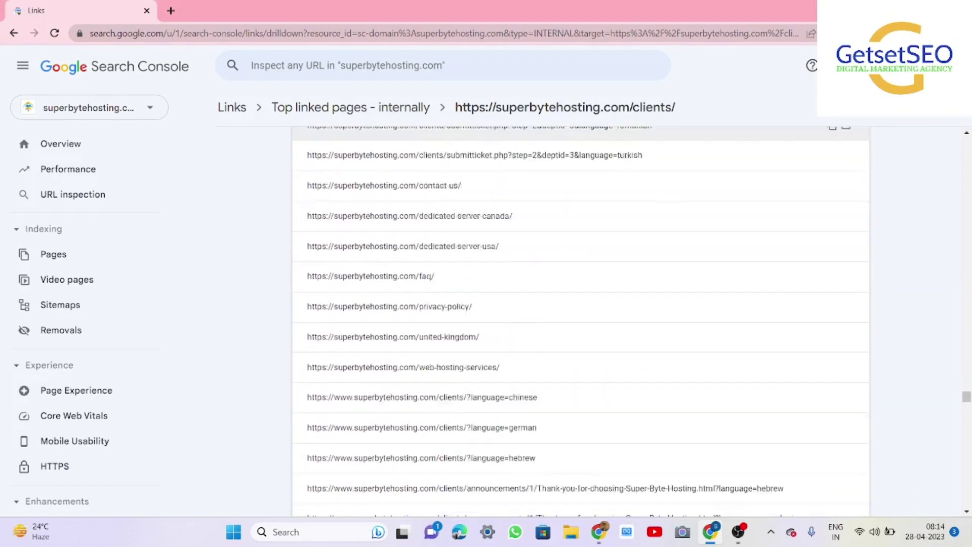
scroll(580, 320, down, 20)
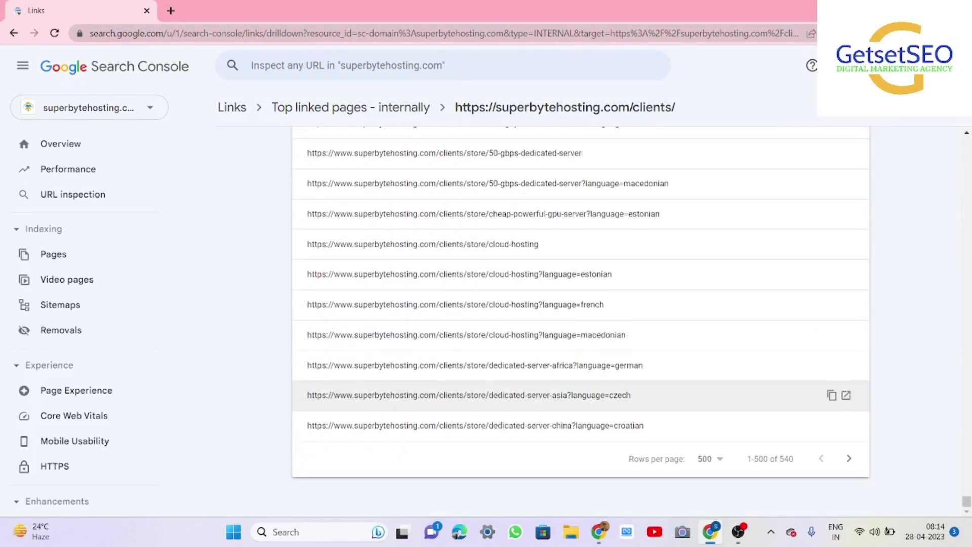
click(849, 459)
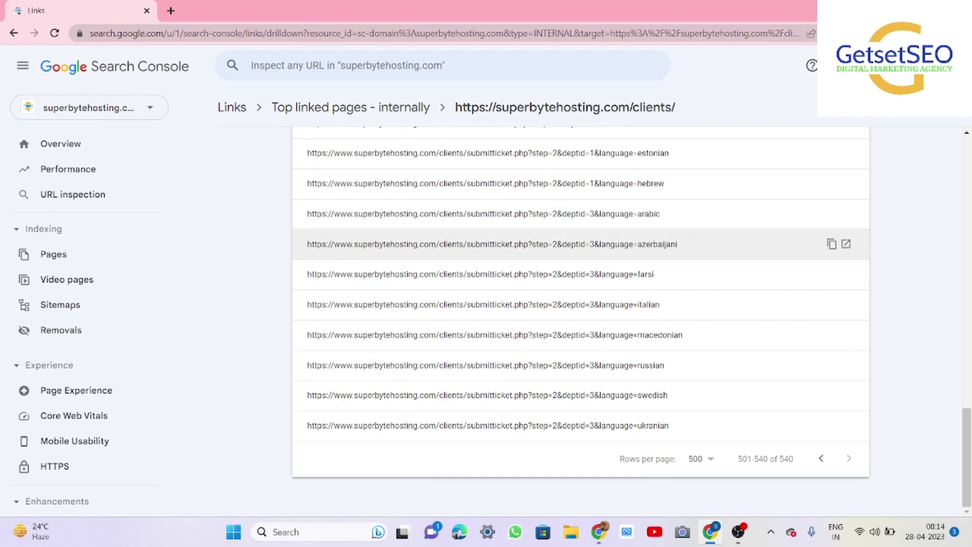
scroll(580, 304, up, 20)
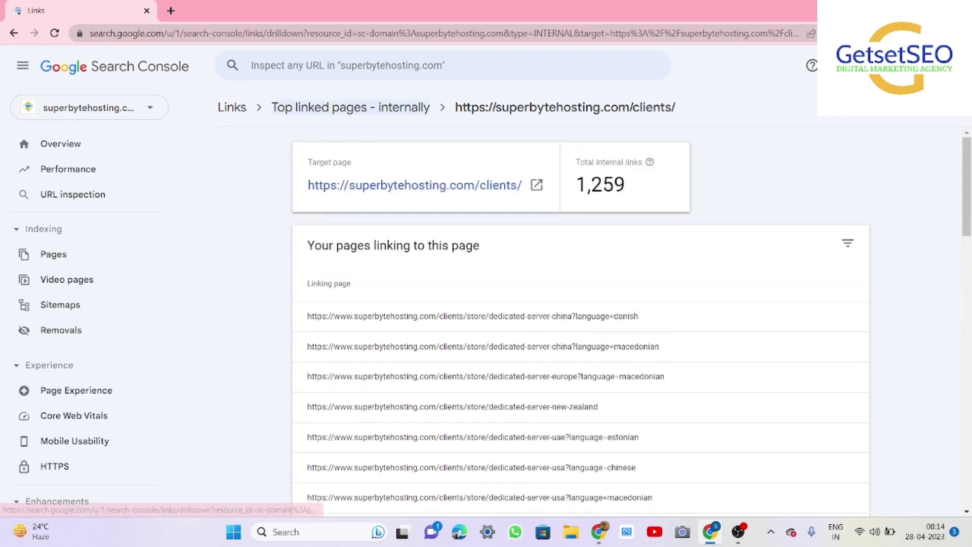
click(375, 107)
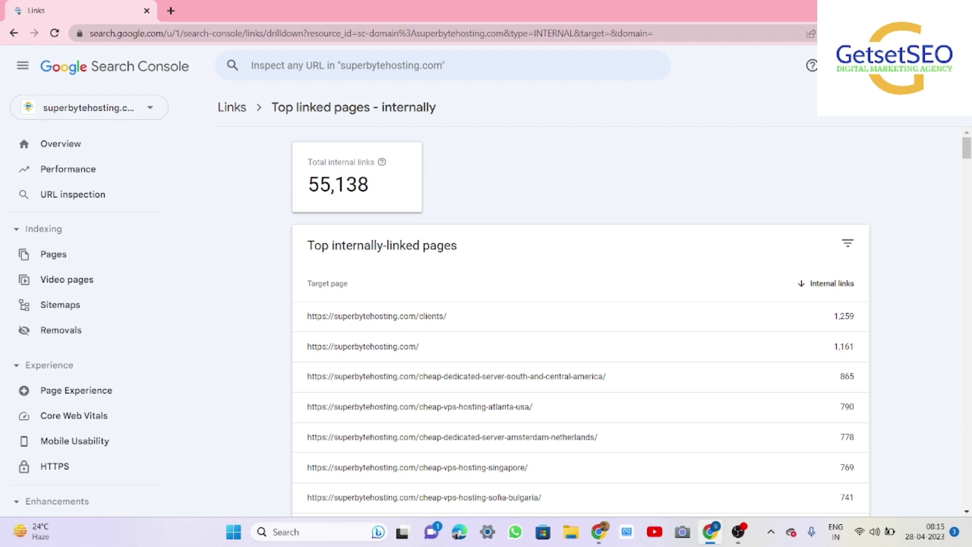
key(ctrl+f)
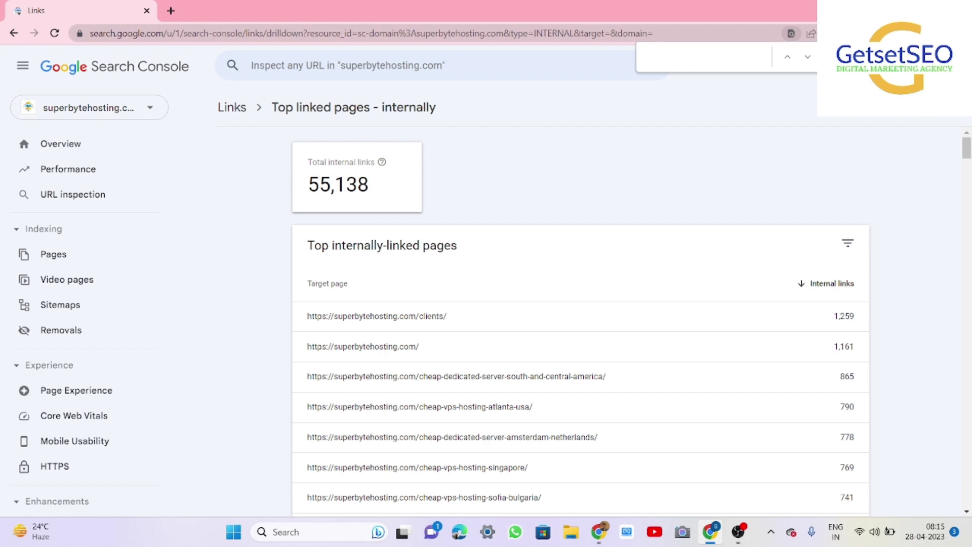
text(https://superbytehosting.com/cheap-dedicated-server-berlin-germany/)
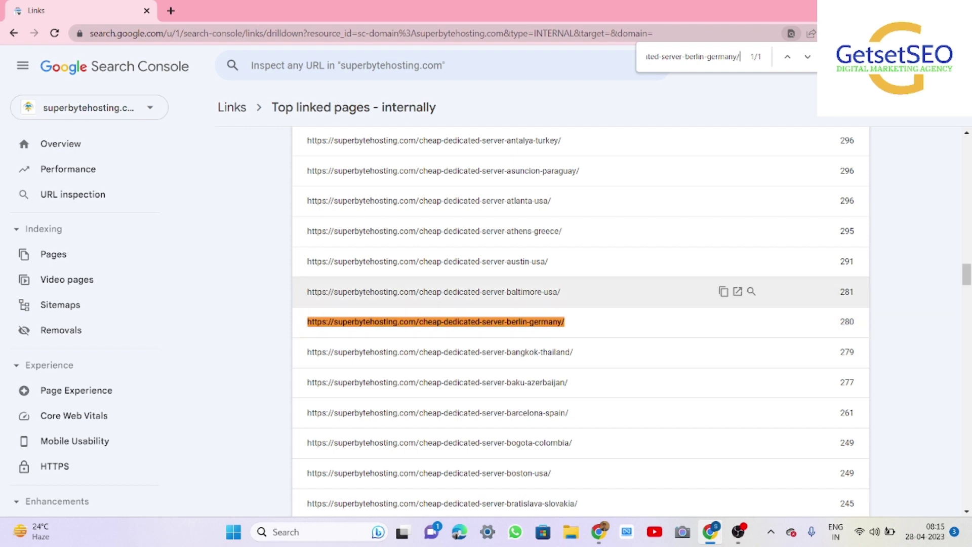
Open the internal linking pages for the Berlin dedicated server page and show 500 rows per page
click(436, 322)
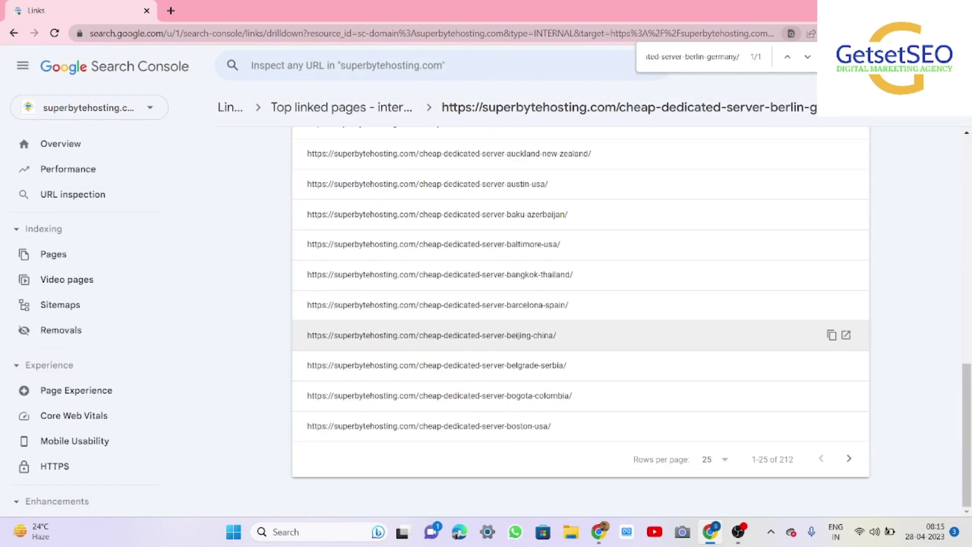
click(714, 459)
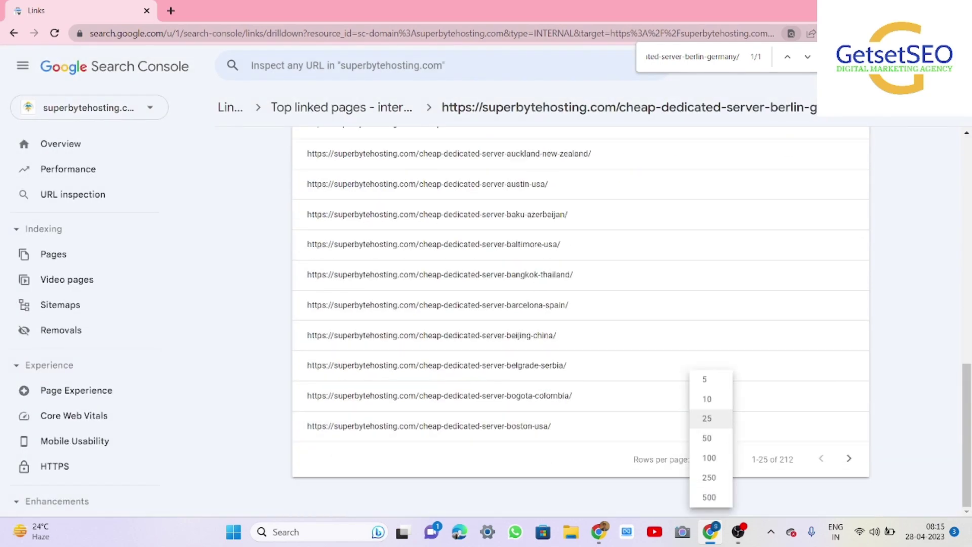
click(709, 497)
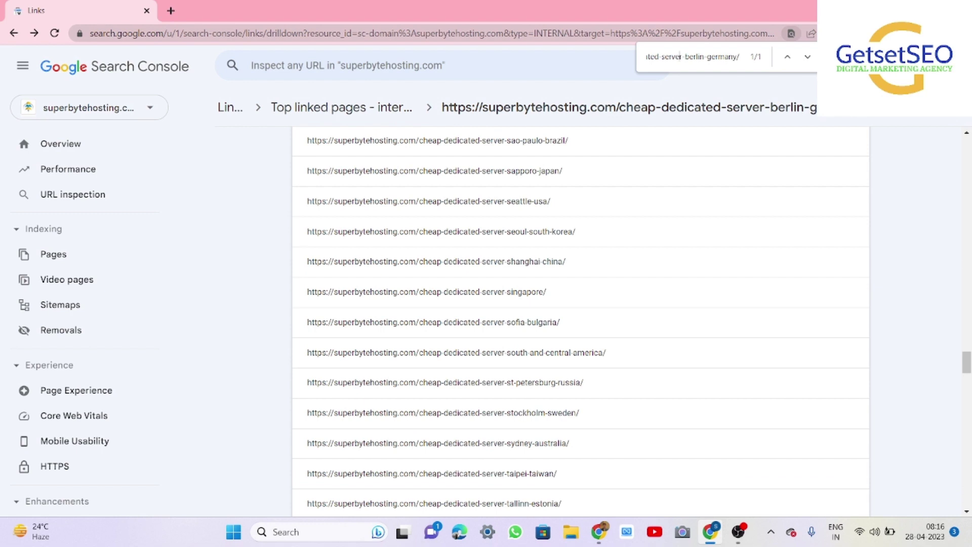
key(shift+End)
key(BackSpace)
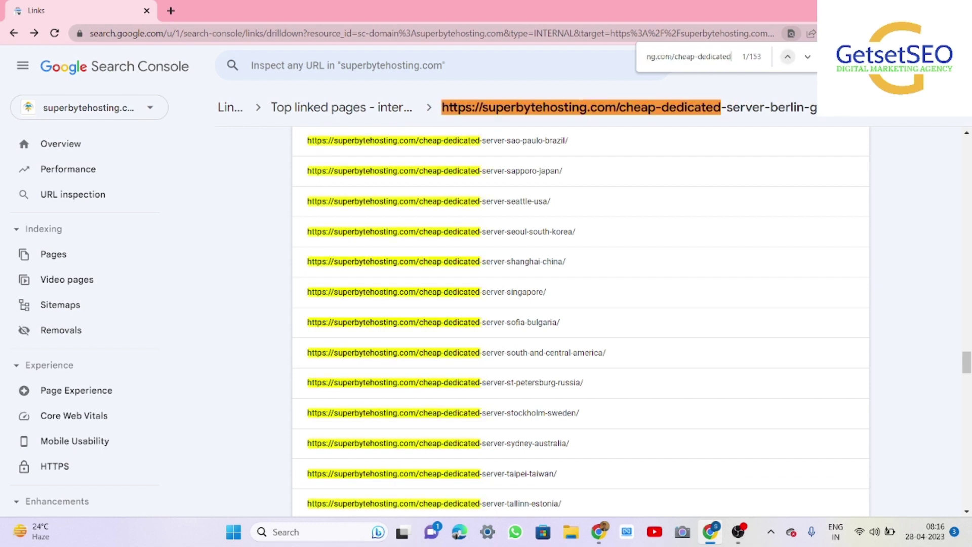
key(BackSpace)
key(BackSpace)
key(BackSpace)
key(BackSpace)
key(BackSpace)
key(BackSpace)
key(BackSpace)
key(BackSpace)
key(BackSpace)
key(BackSpace)
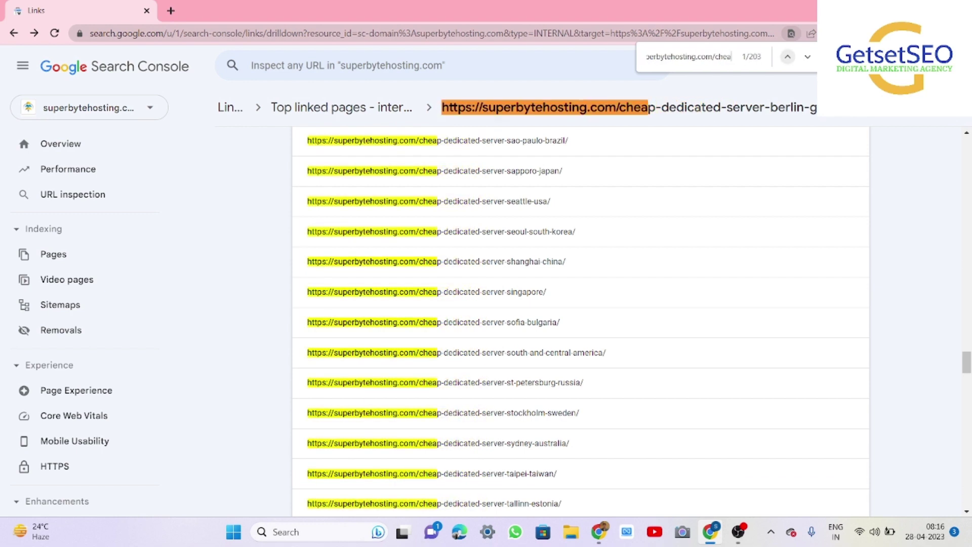
key(BackSpace)
key(BackSpace)
key(BackSpace)
text(de)
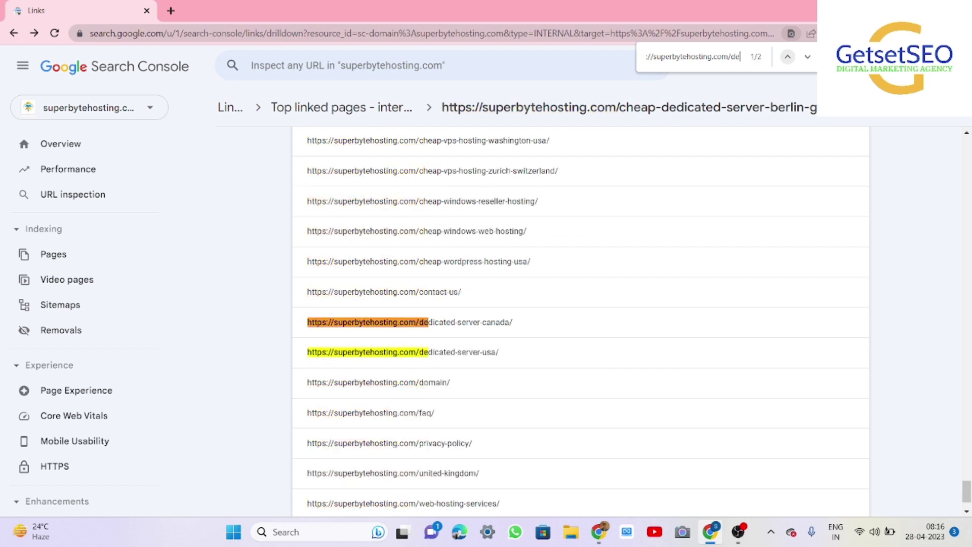
text(dica)
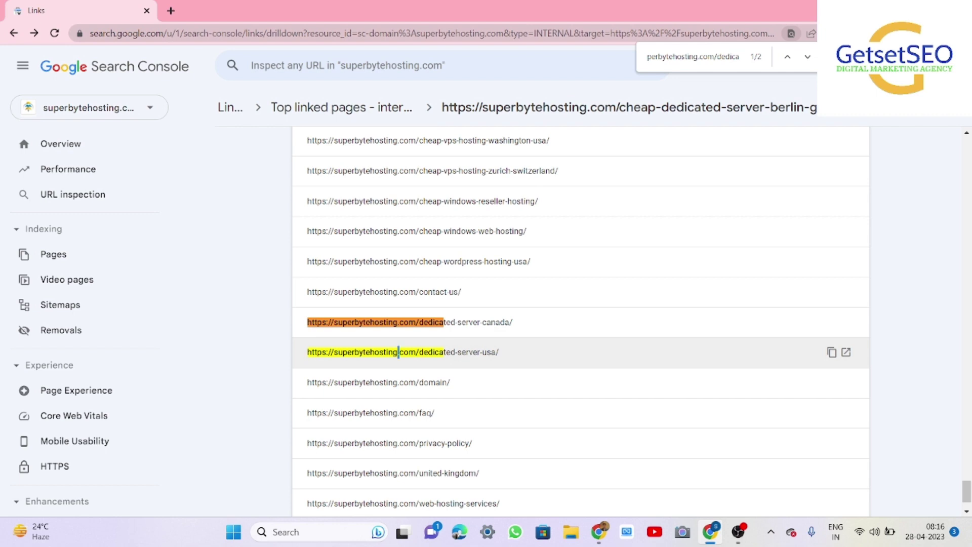
Copy the URL of the dedicated-server-usa linking page, close the page search, and return to the internally top linked pages
click(832, 352)
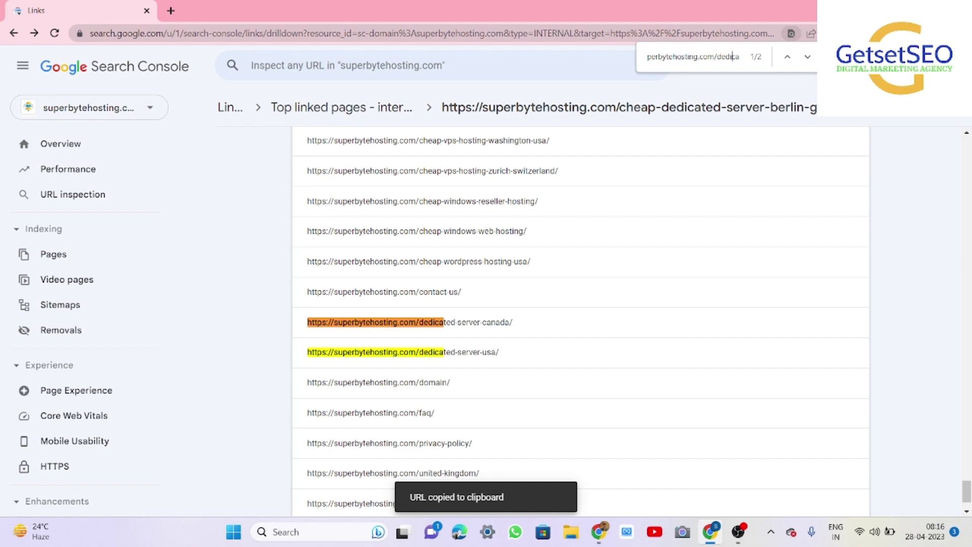
key(Escape)
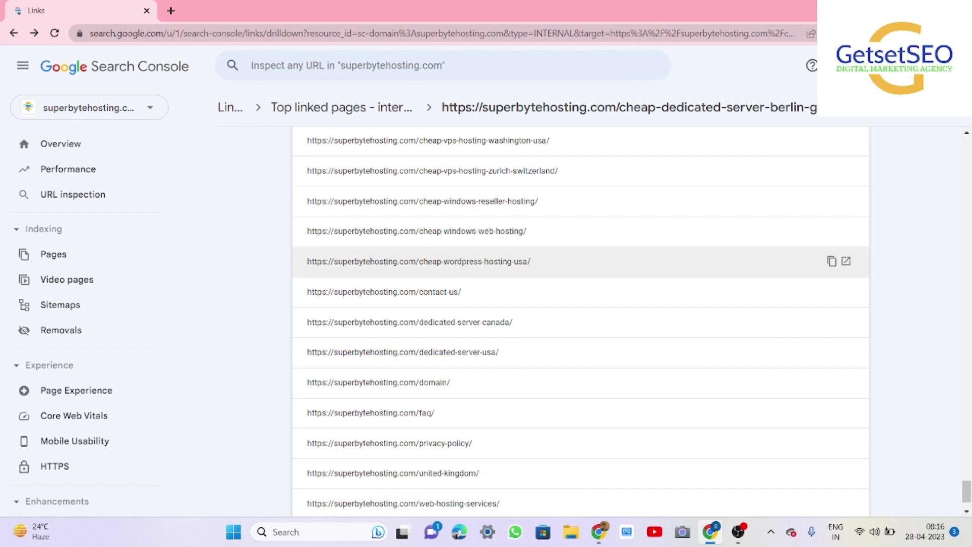
scroll(580, 304, up, 20)
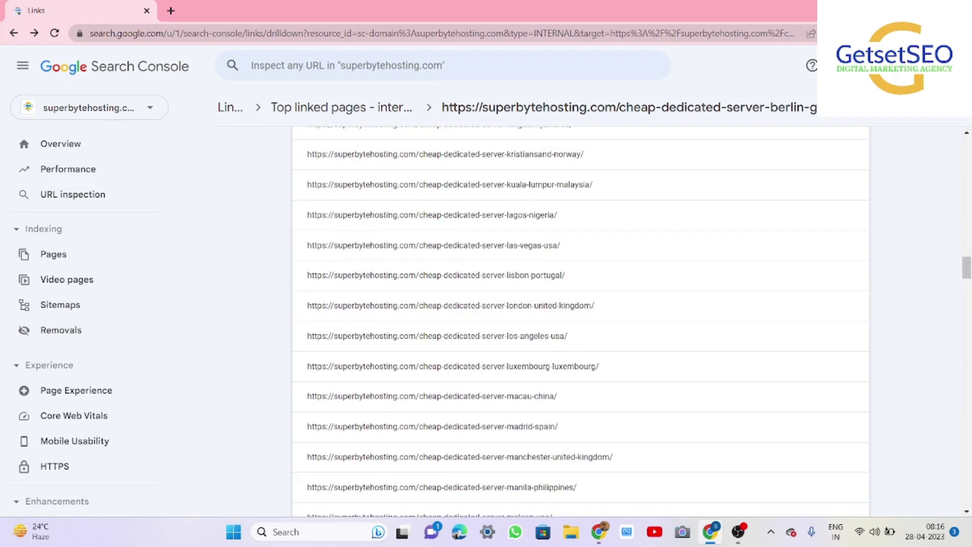
click(372, 106)
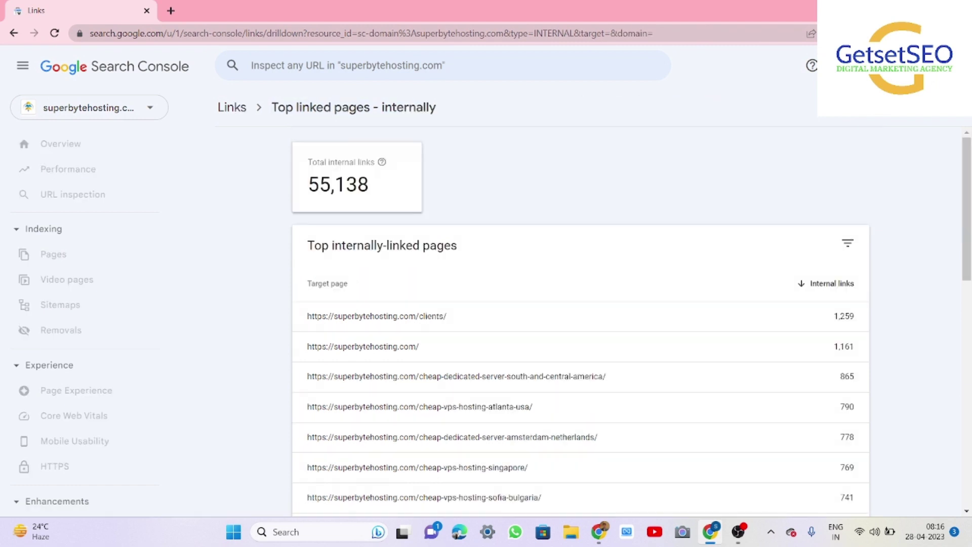
key(ctrl+f)
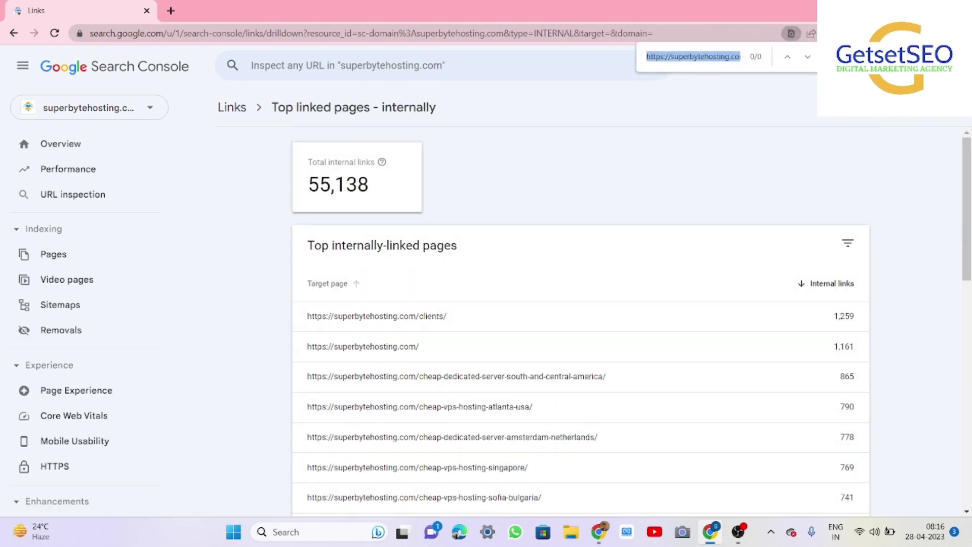
key(ctrl+v)
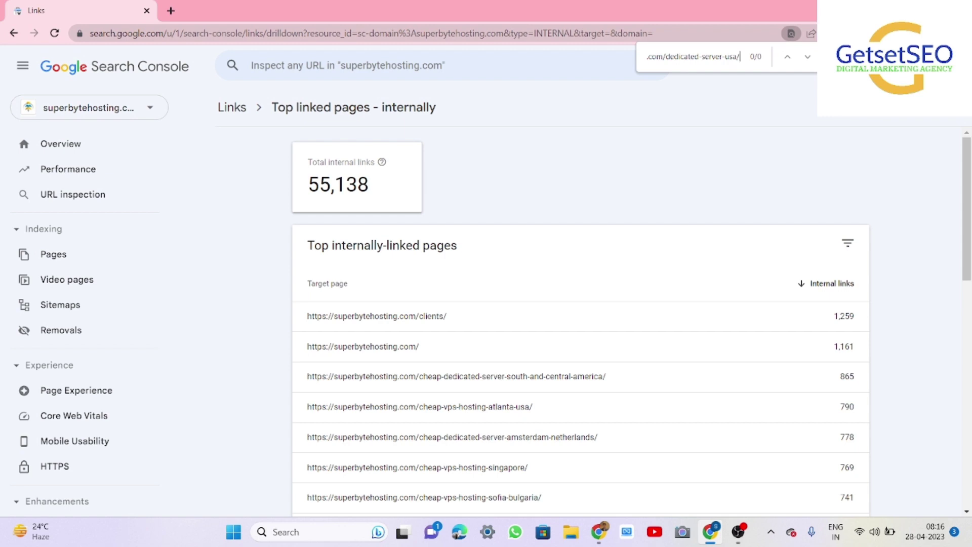
scroll(581, 319, down, 12)
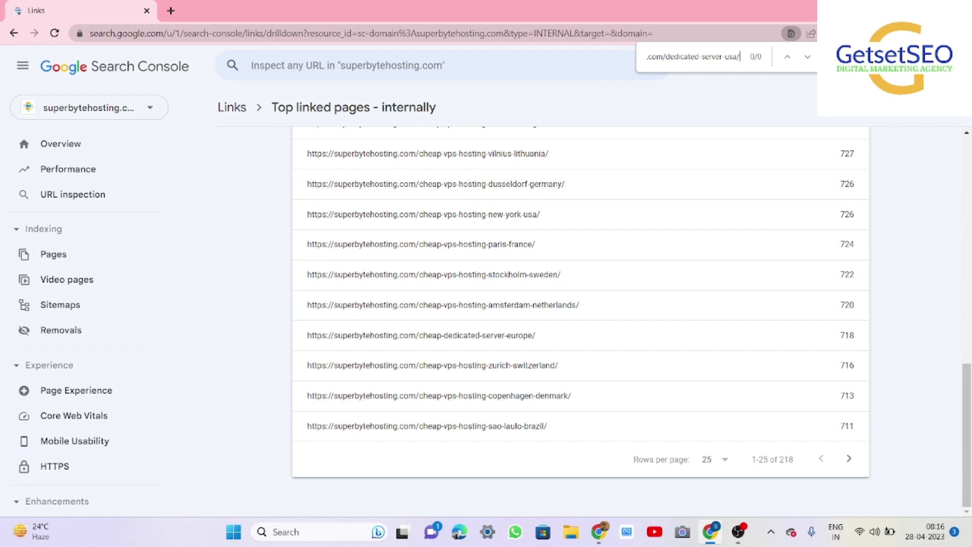
click(713, 459)
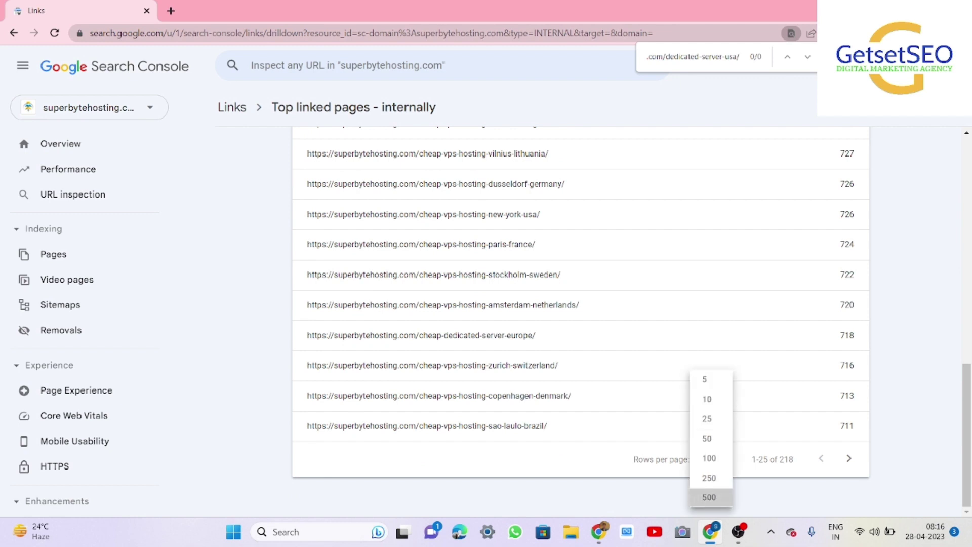
click(711, 497)
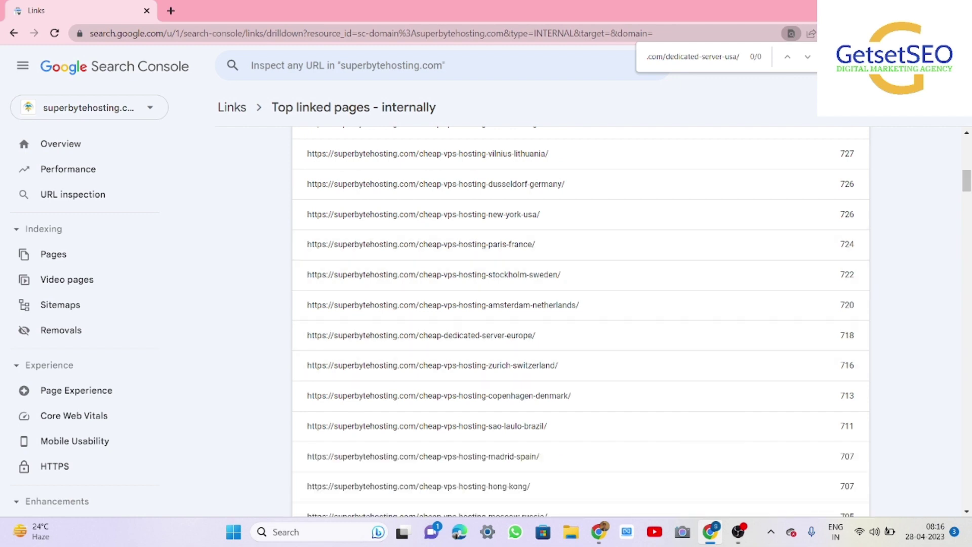
key(Escape)
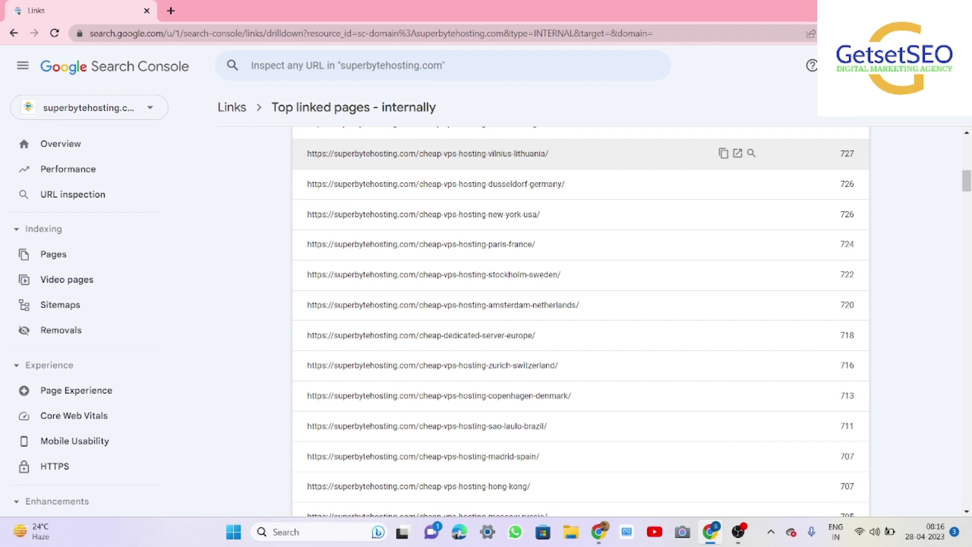
Find the dedicated-server-usa page in the expanded list with an on-page search, then close the search
scroll(709, 183, up, 15)
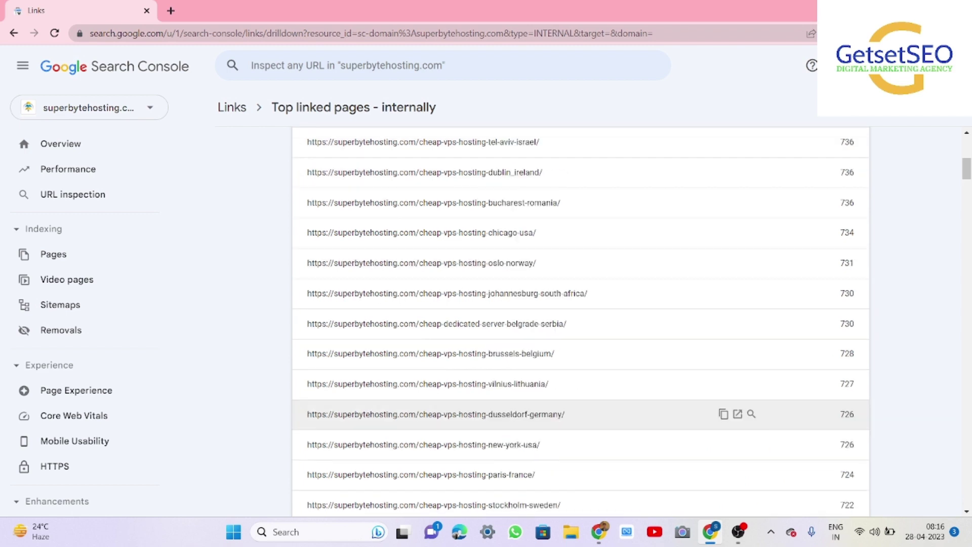
key(ctrl+f)
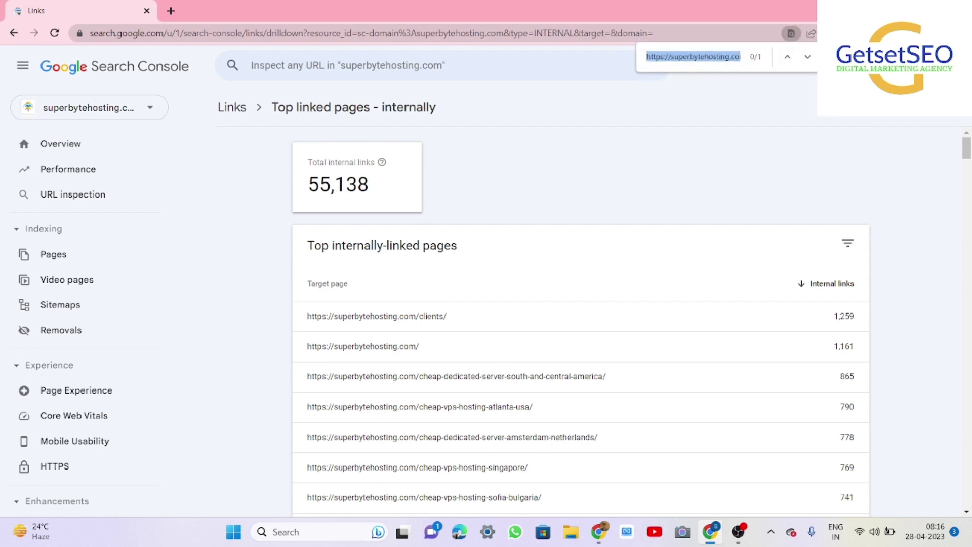
key(Return)
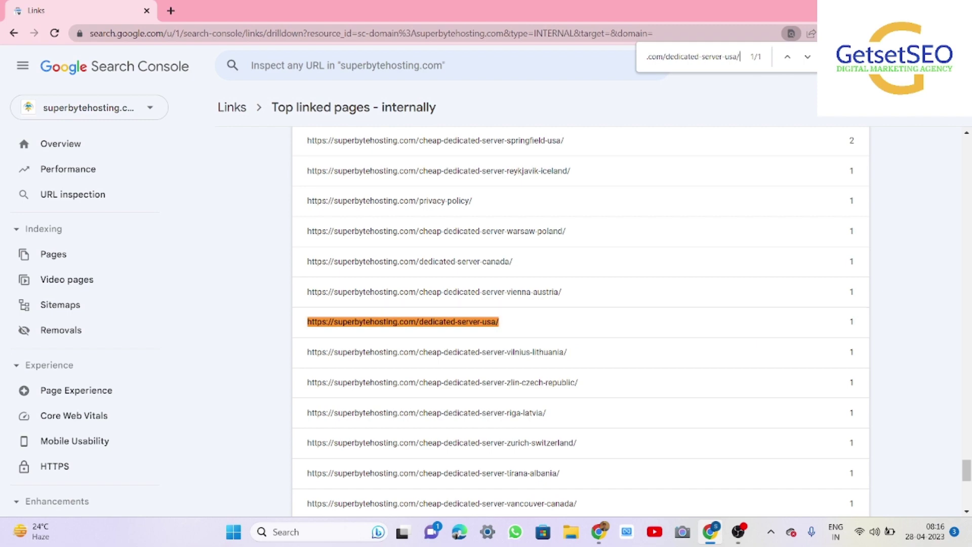
key(Escape)
key(ctrl+c)
scroll(580, 213, up, 20)
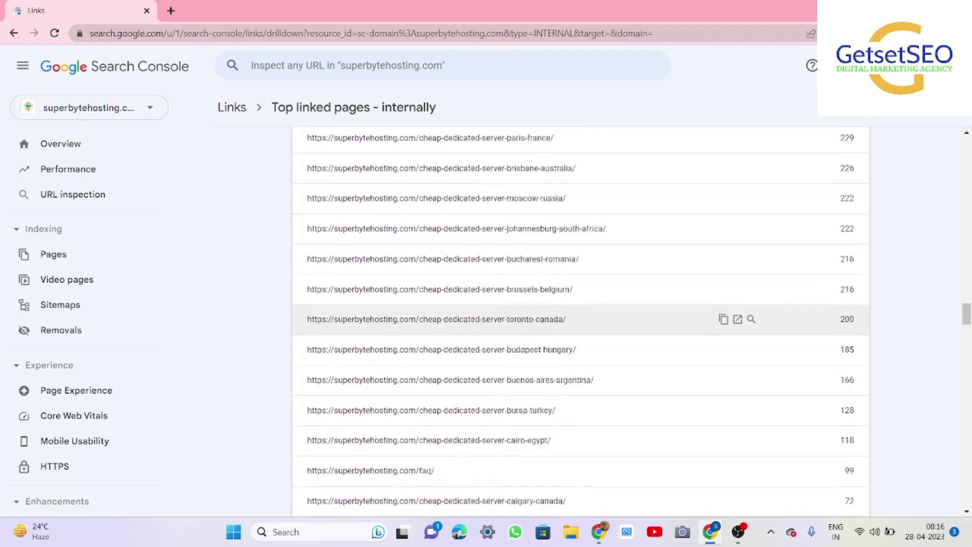
scroll(580, 225, up, 2)
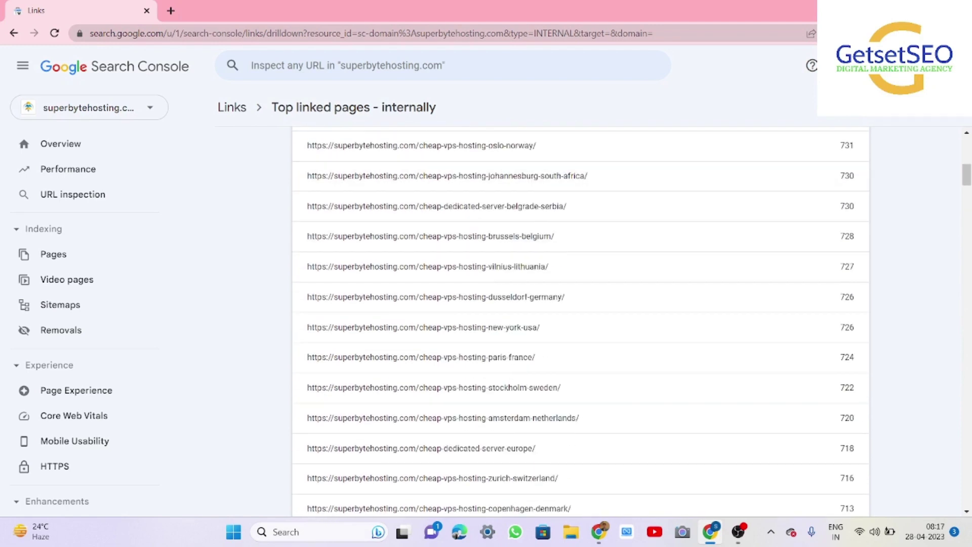
key(ctrl+f)
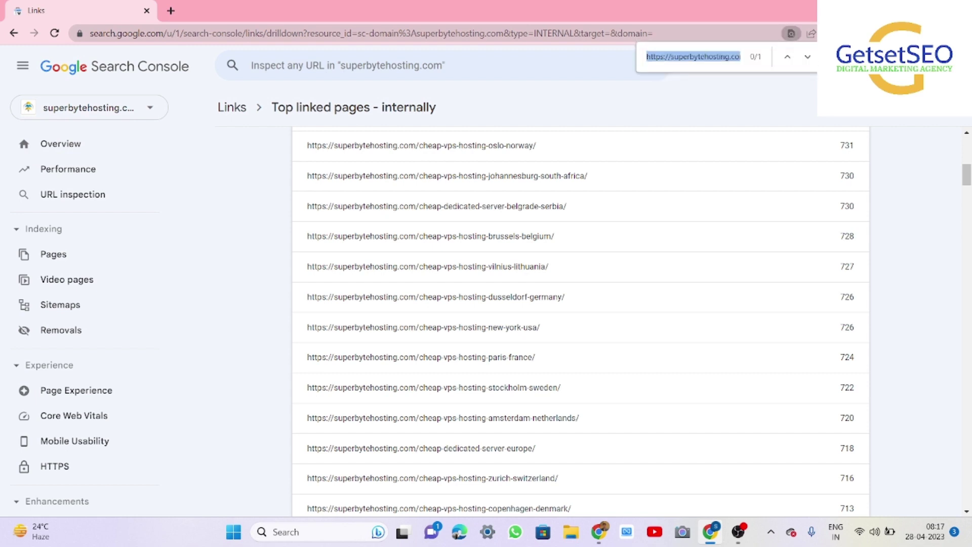
key(ctrl+v)
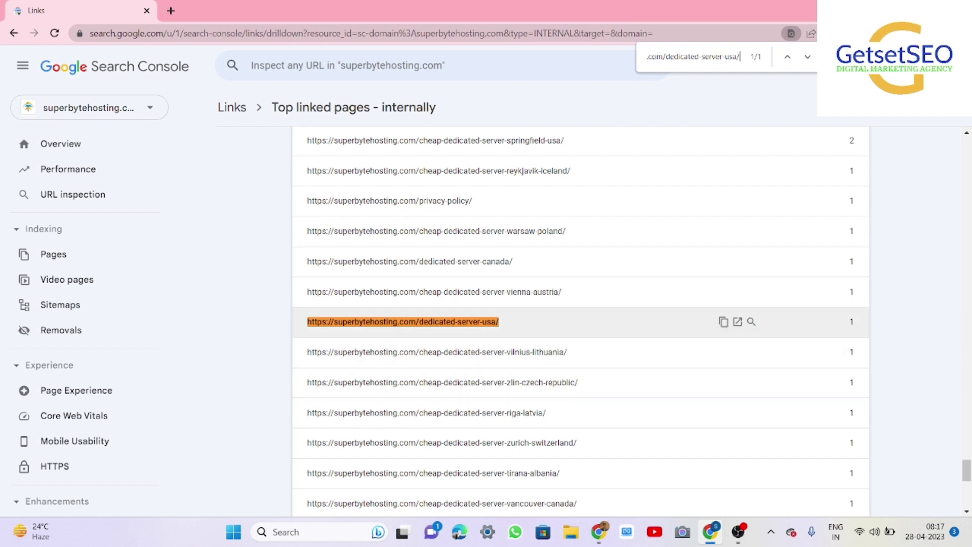
click(403, 321)
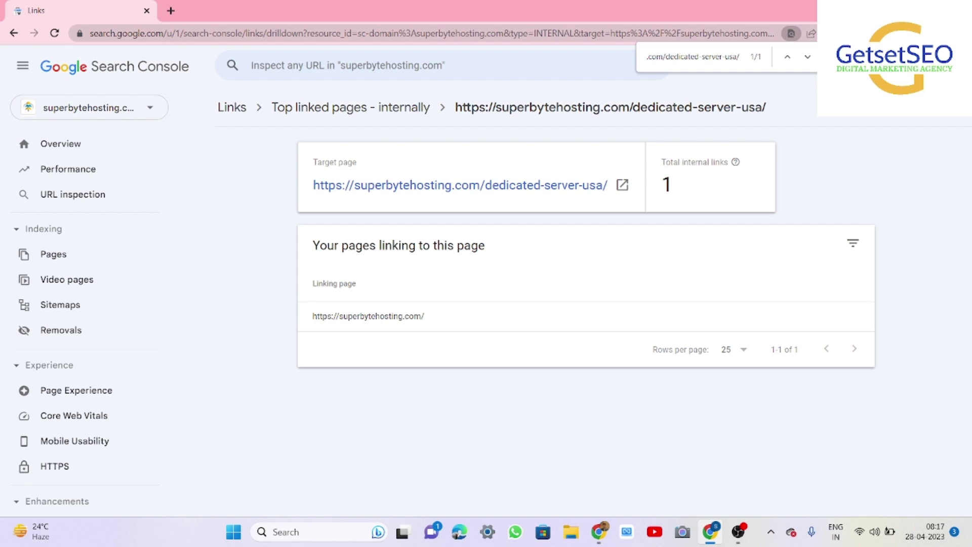
key(Escape)
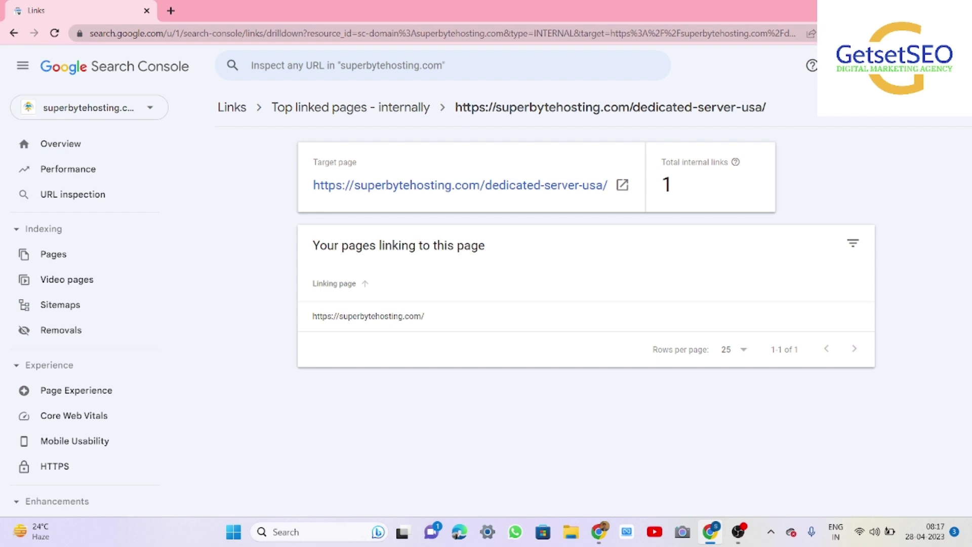
Return to the internally top linked pages and show the export options for Google Sheets, Excel and CSV
click(400, 108)
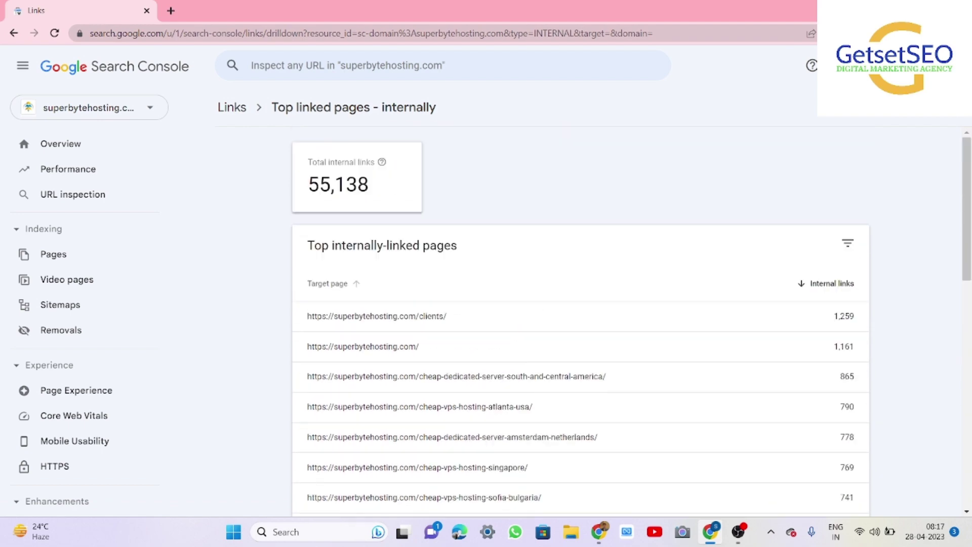
click(925, 108)
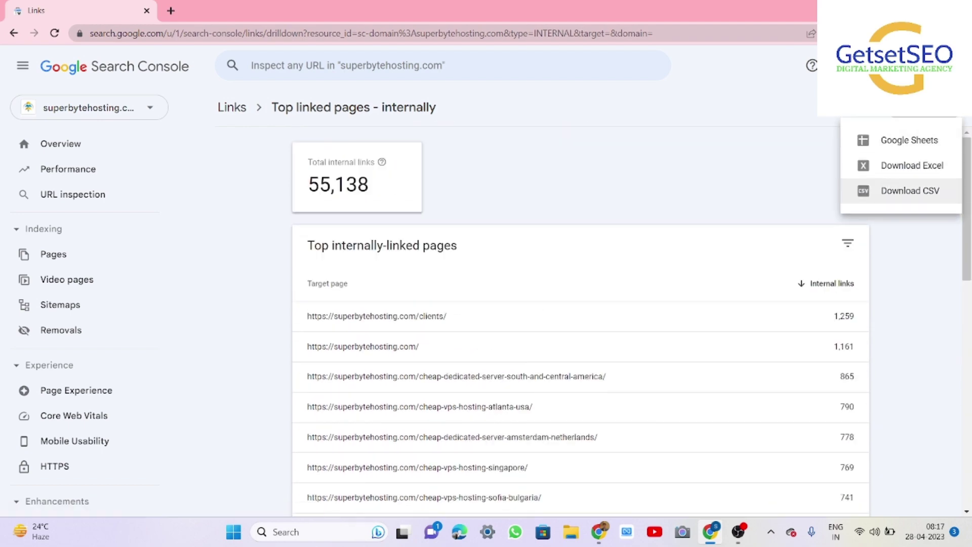
click(910, 190)
scroll(658, 183, down, 10)
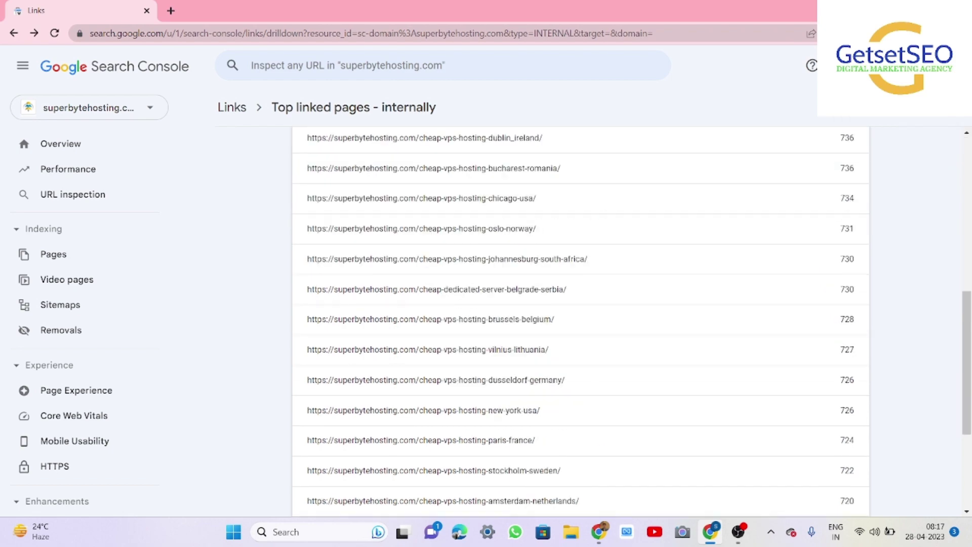
scroll(658, 184, up, 10)
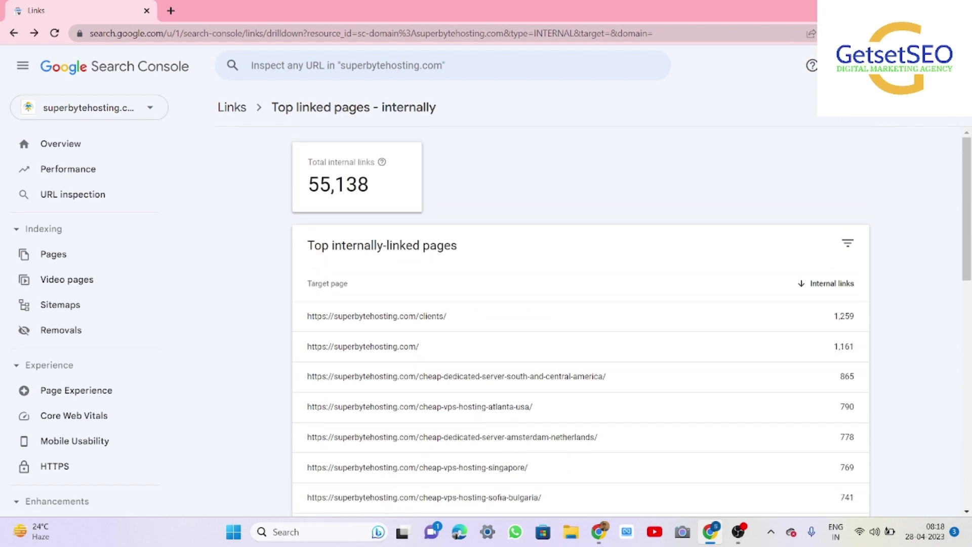
Return to the main Links report and look over its external links, internal links and top linking text
click(232, 107)
scroll(587, 319, down, 8)
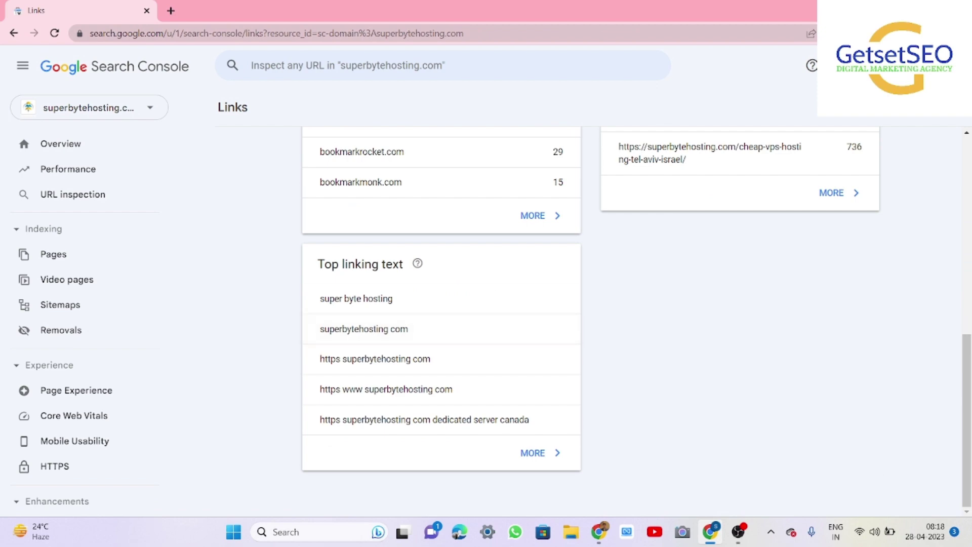
scroll(588, 319, up, 10)
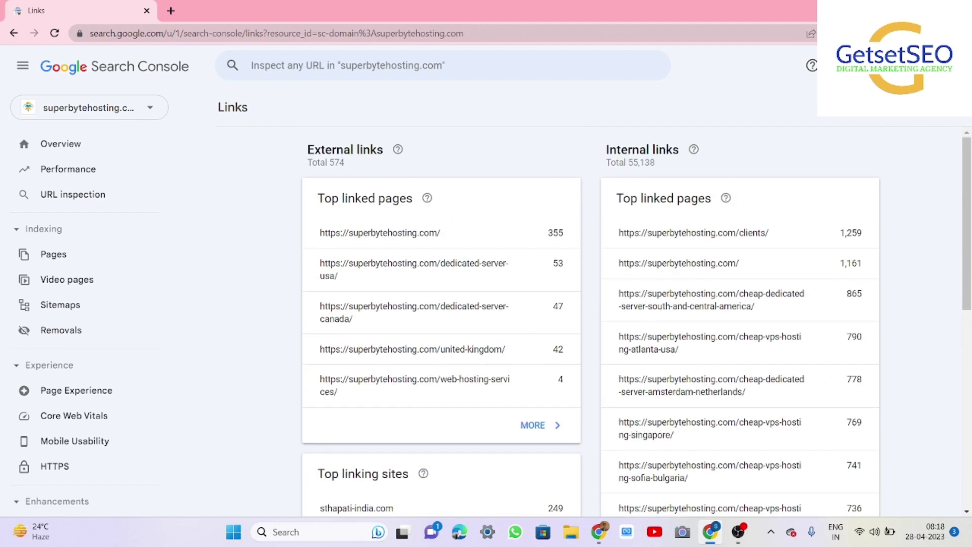